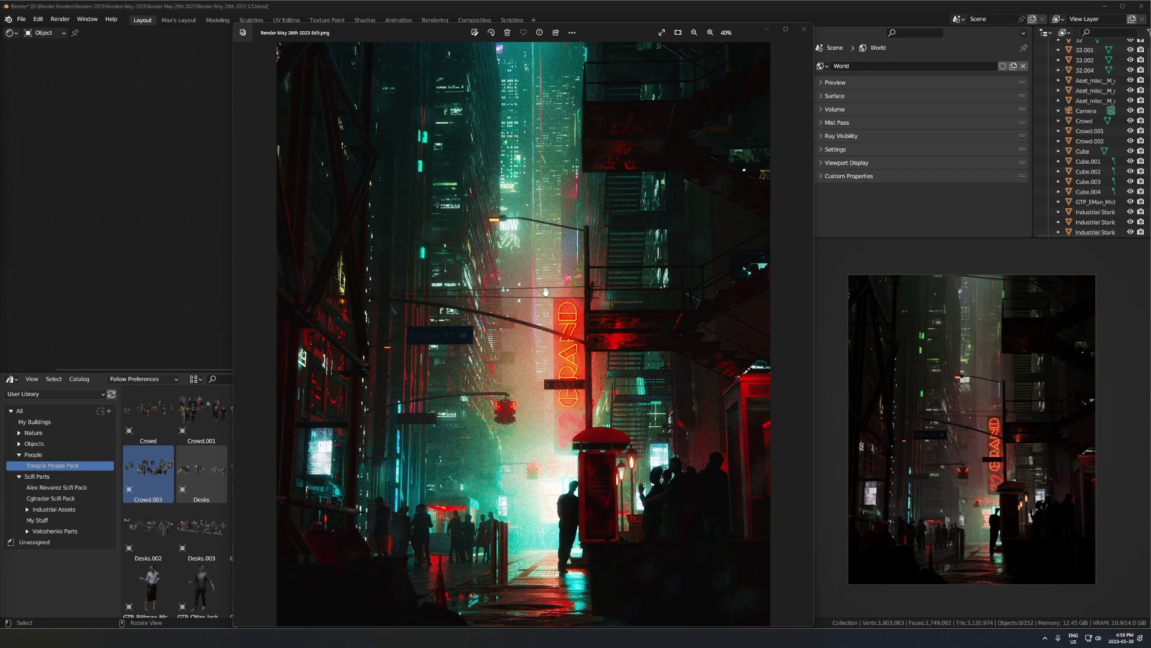
- Examine the finished render up close, focusing on the silhouetted man, the crowds and the wet street
scroll(535, 523, up, 3)
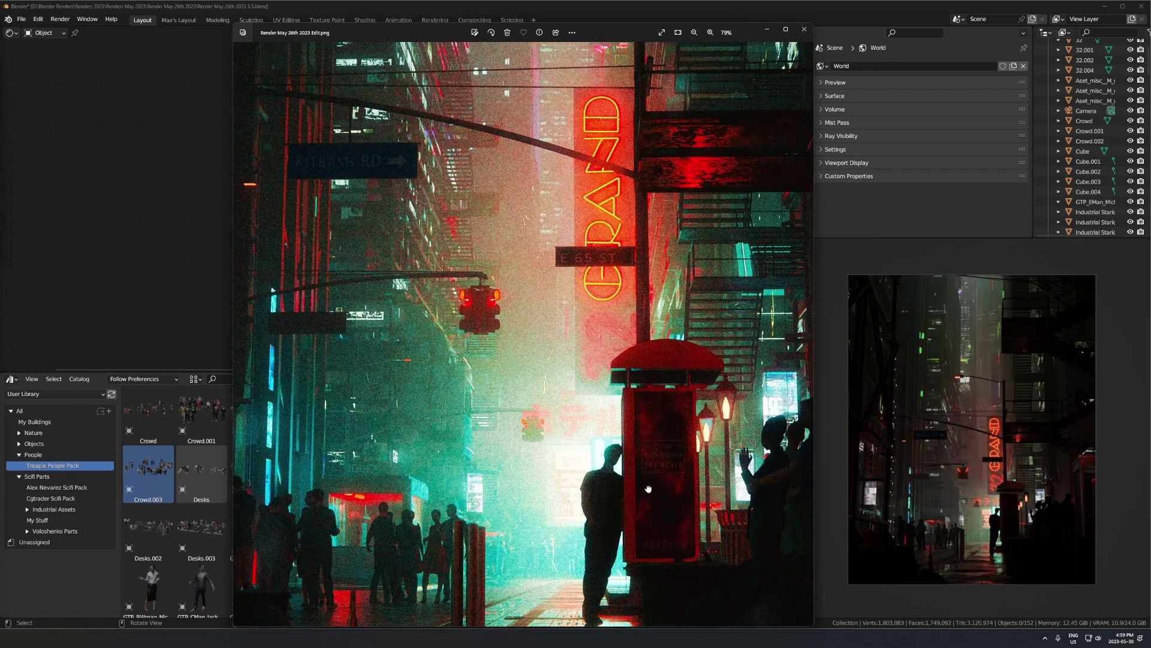
drag(648, 489, 594, 446)
drag(232, 252, 1, 252)
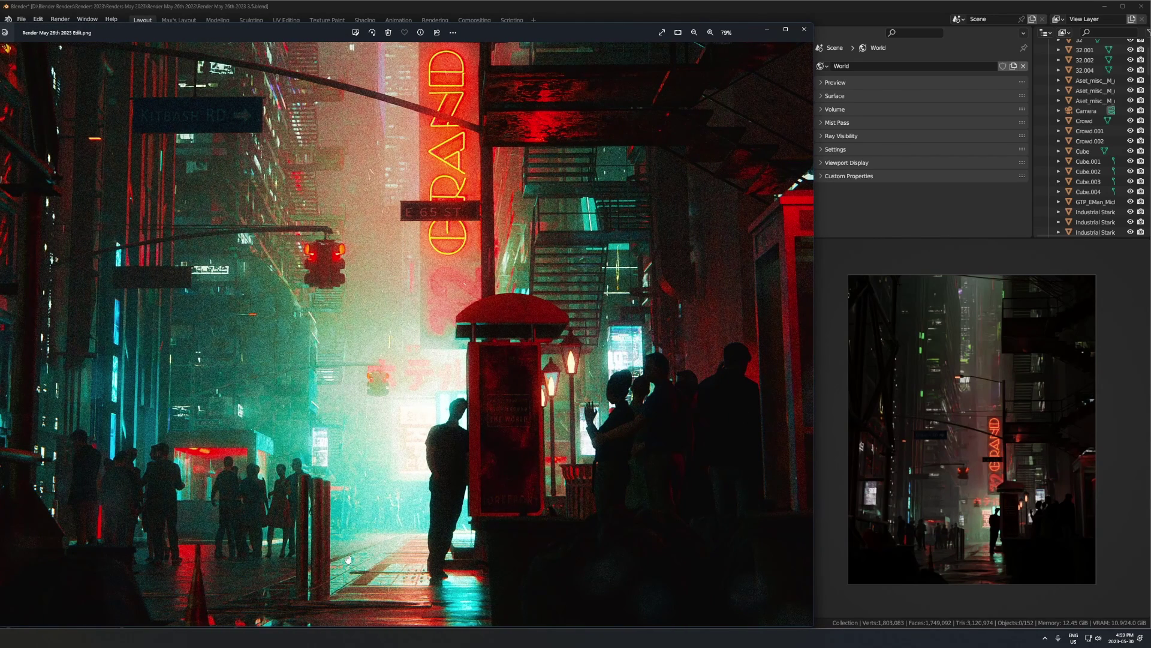
scroll(348, 559, up, 2)
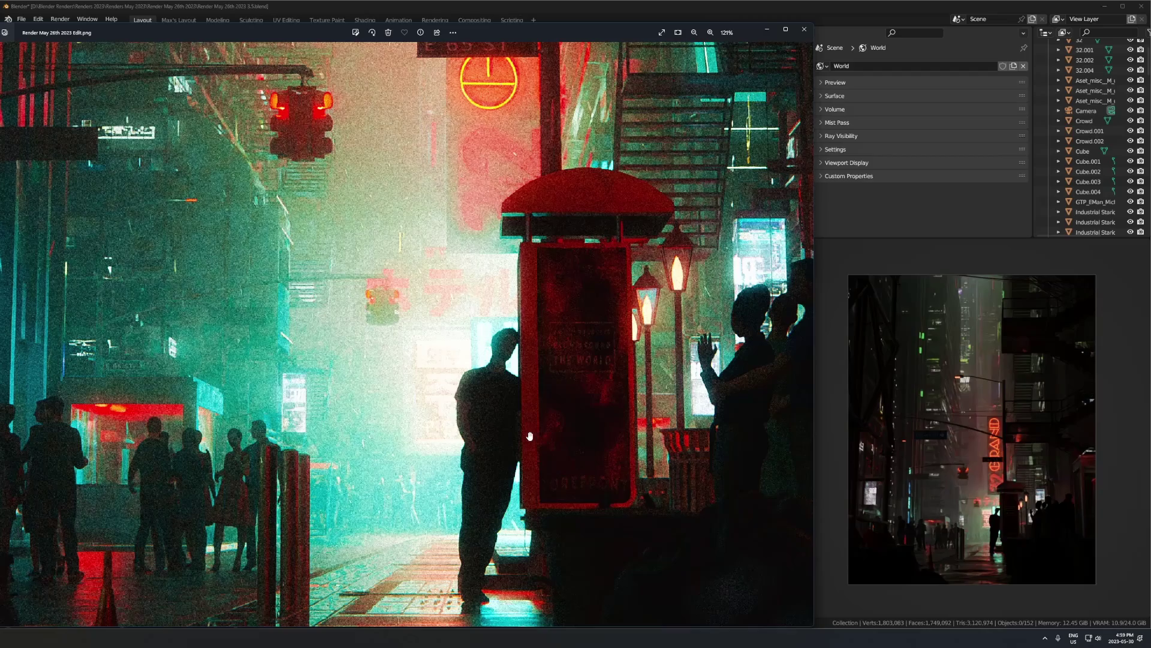
scroll(541, 480, down, 1)
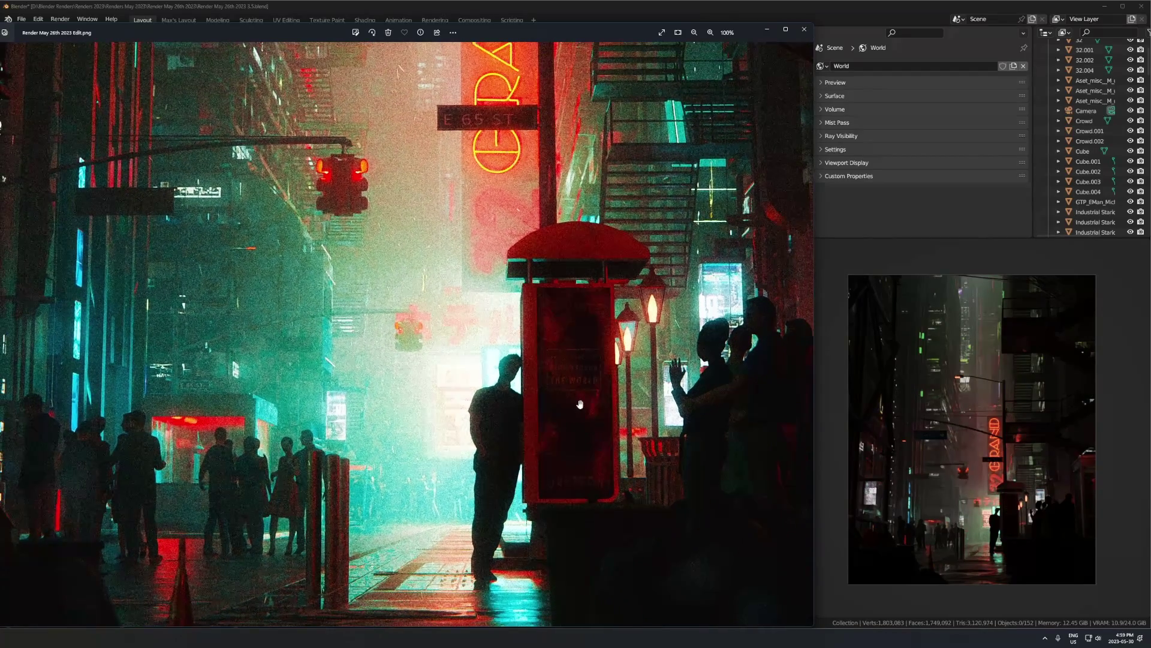
scroll(580, 408, up, 1)
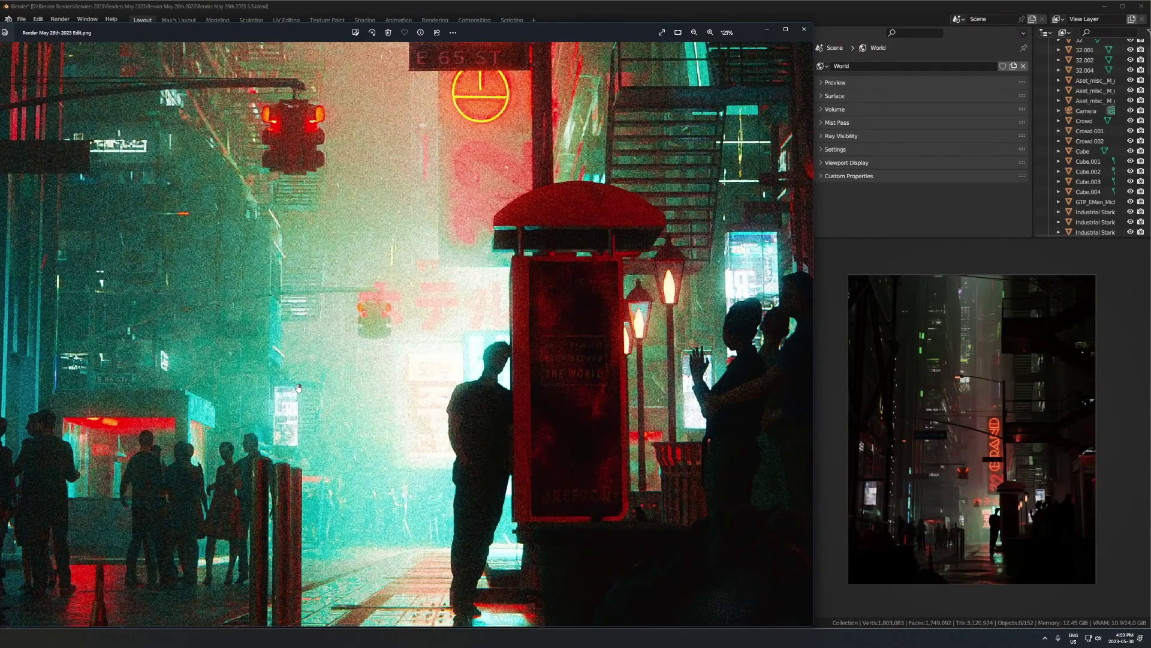
drag(550, 510, 328, 338)
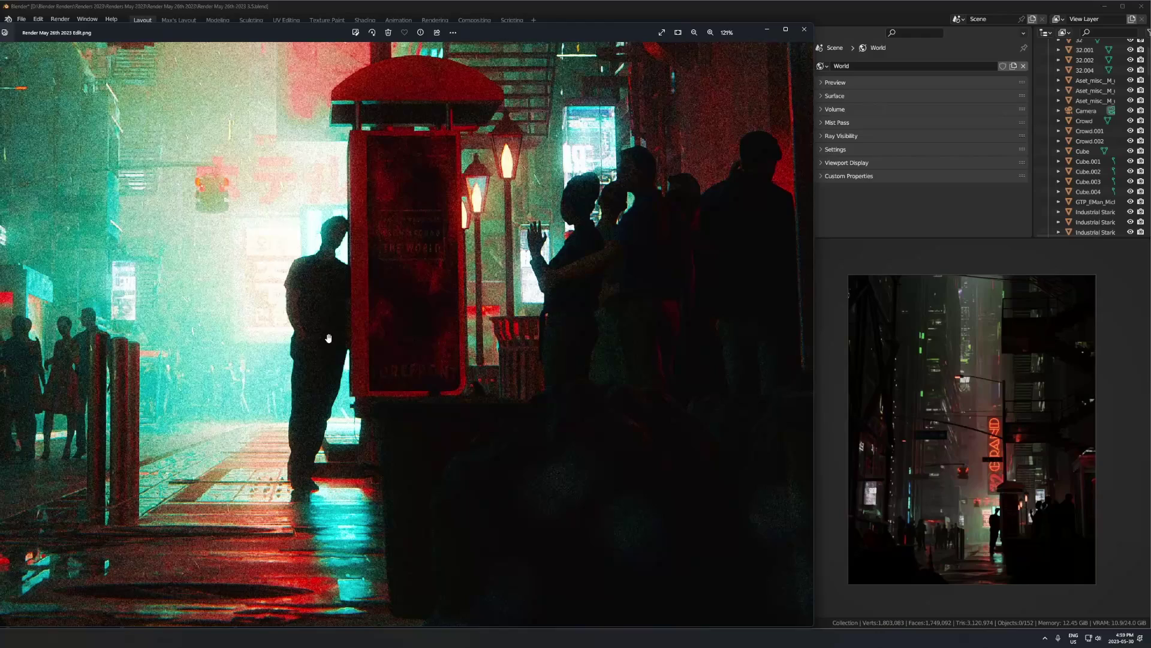
scroll(329, 338, up, 2)
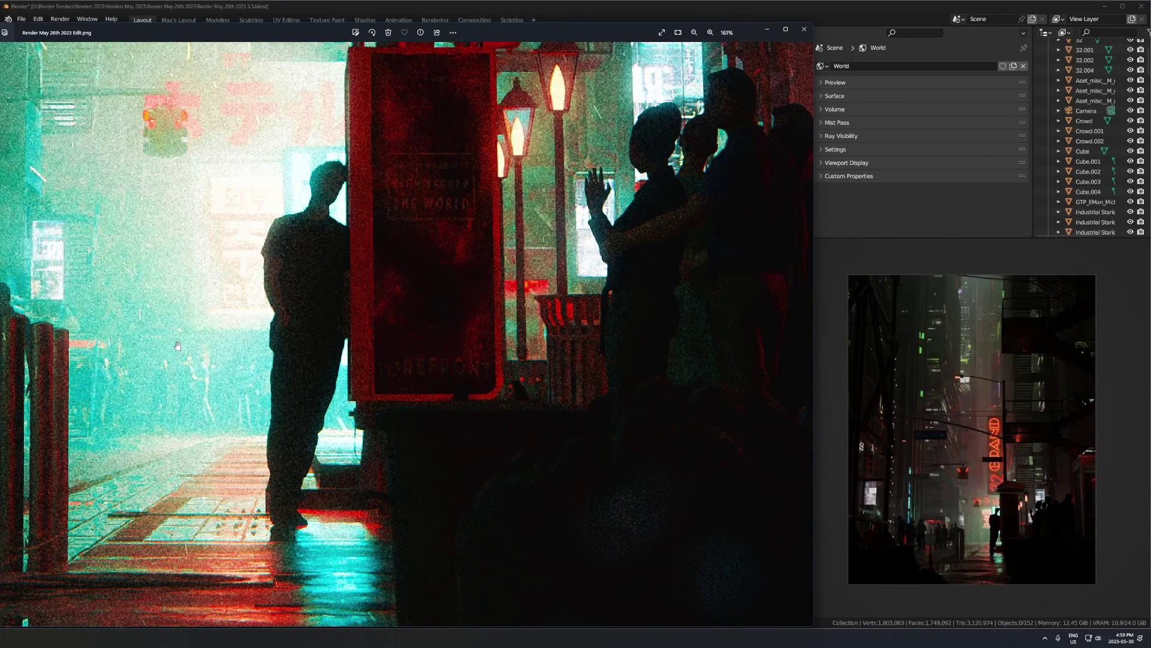
scroll(310, 312, down, 1)
scroll(310, 313, down, 5)
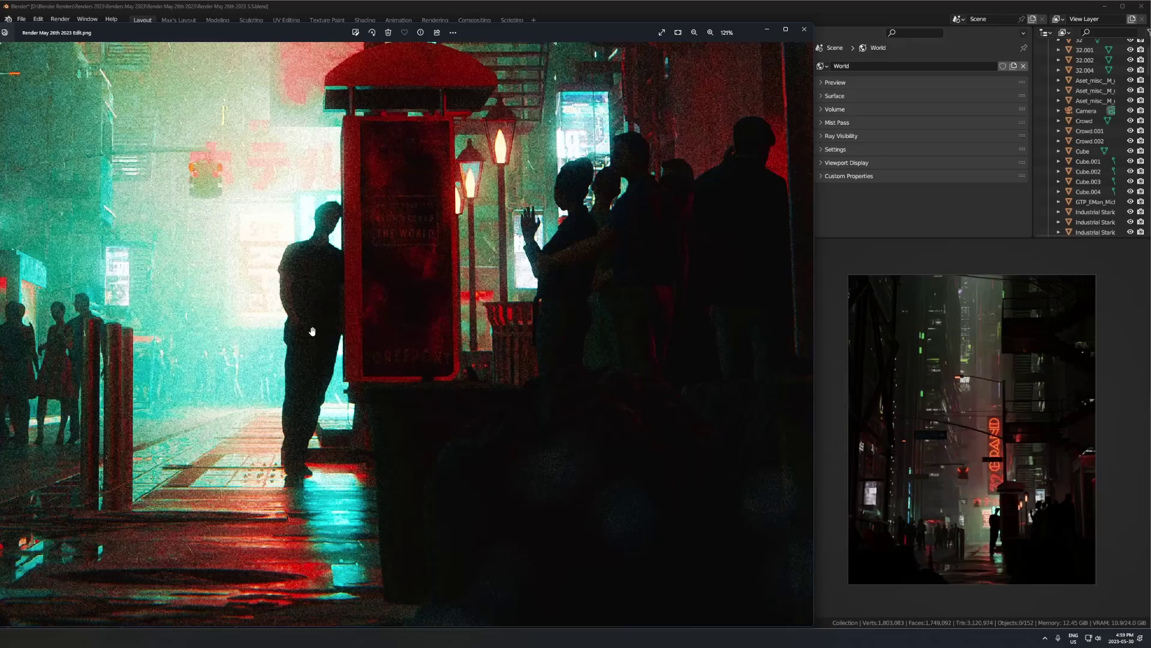
scroll(318, 313, up, 5)
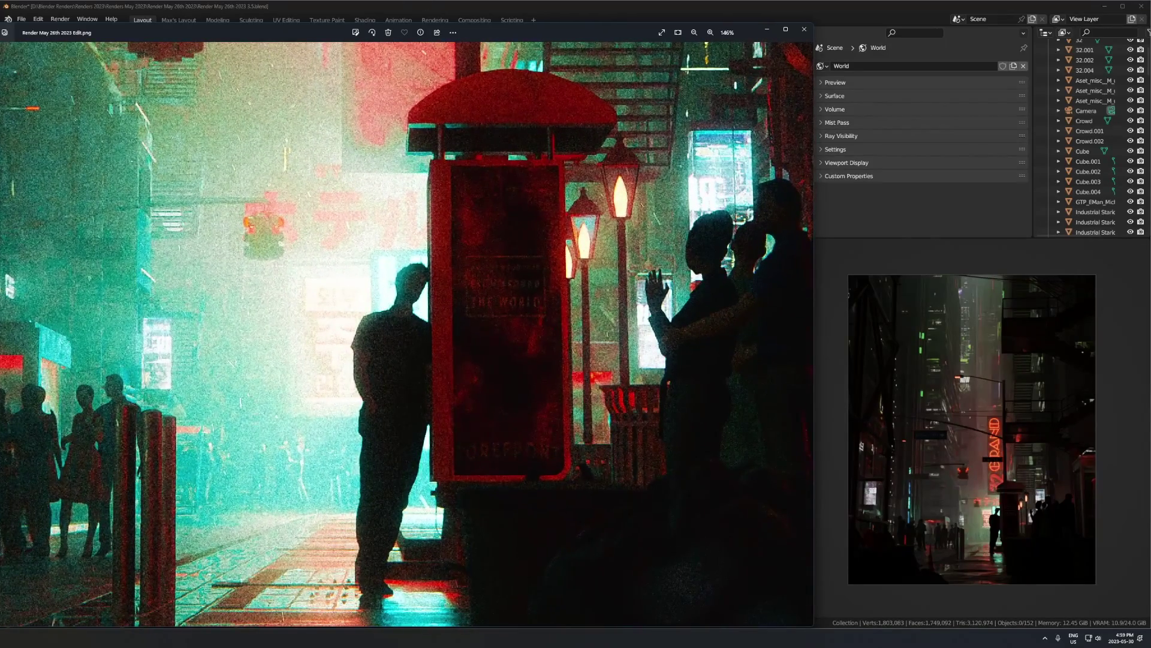
- Switch to Blender and select the Crowd.002 group beside the staircase, framing it in the viewport
key(alt+Tab)
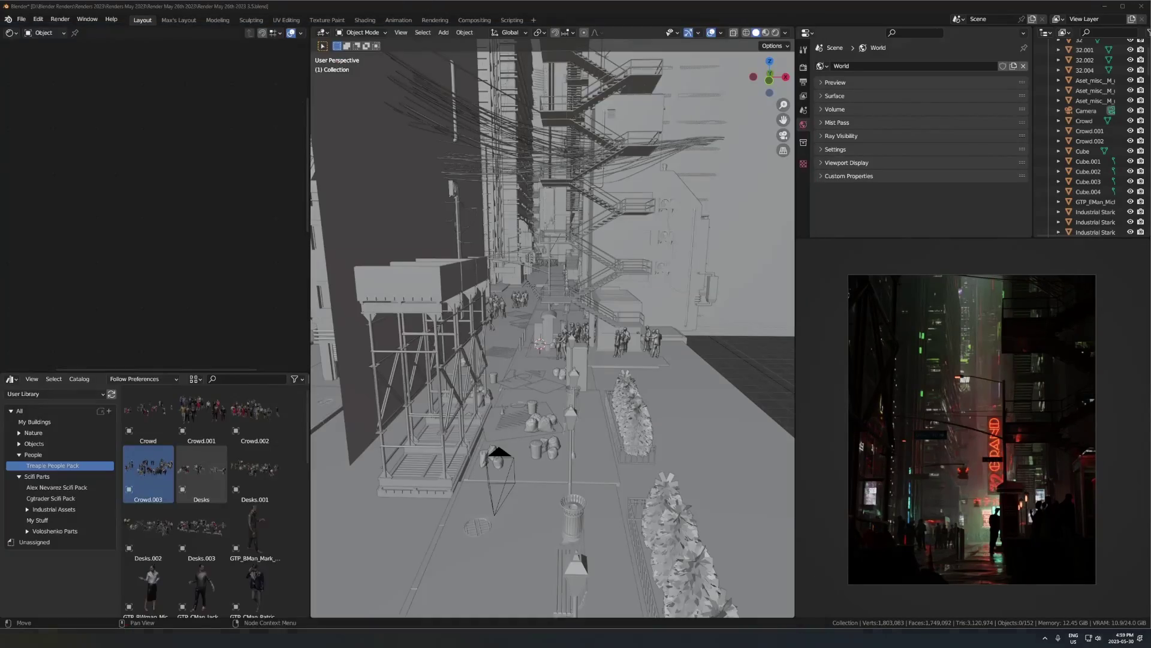
middle_drag(554, 419, 580, 371)
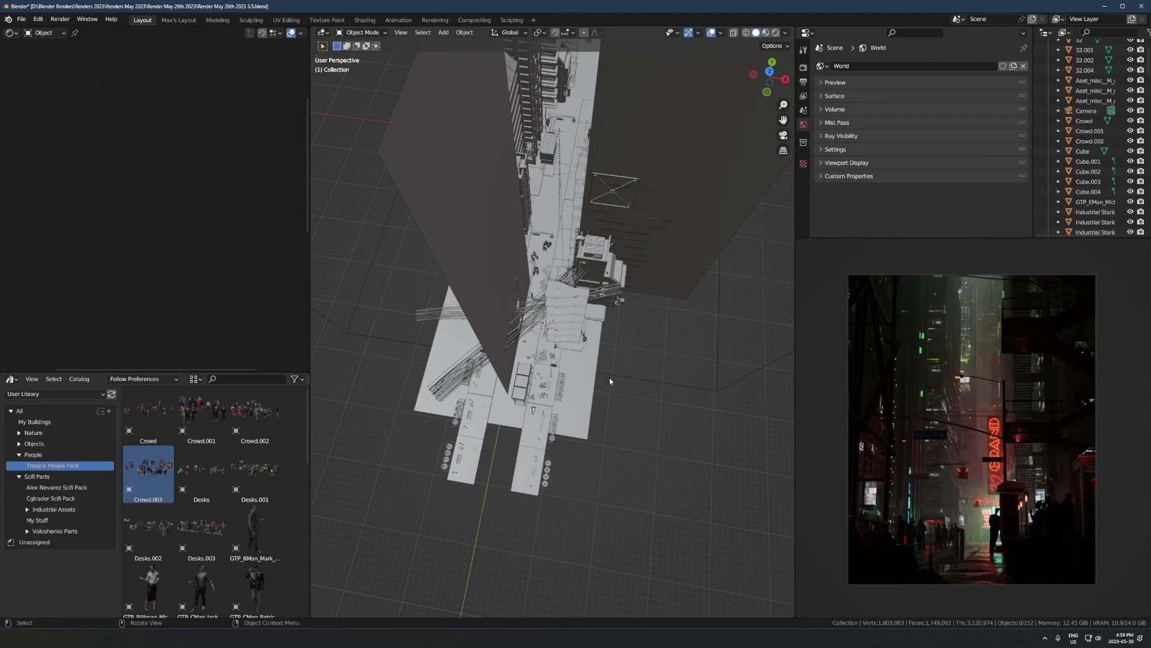
middle_drag(514, 194, 438, 246)
click(508, 106)
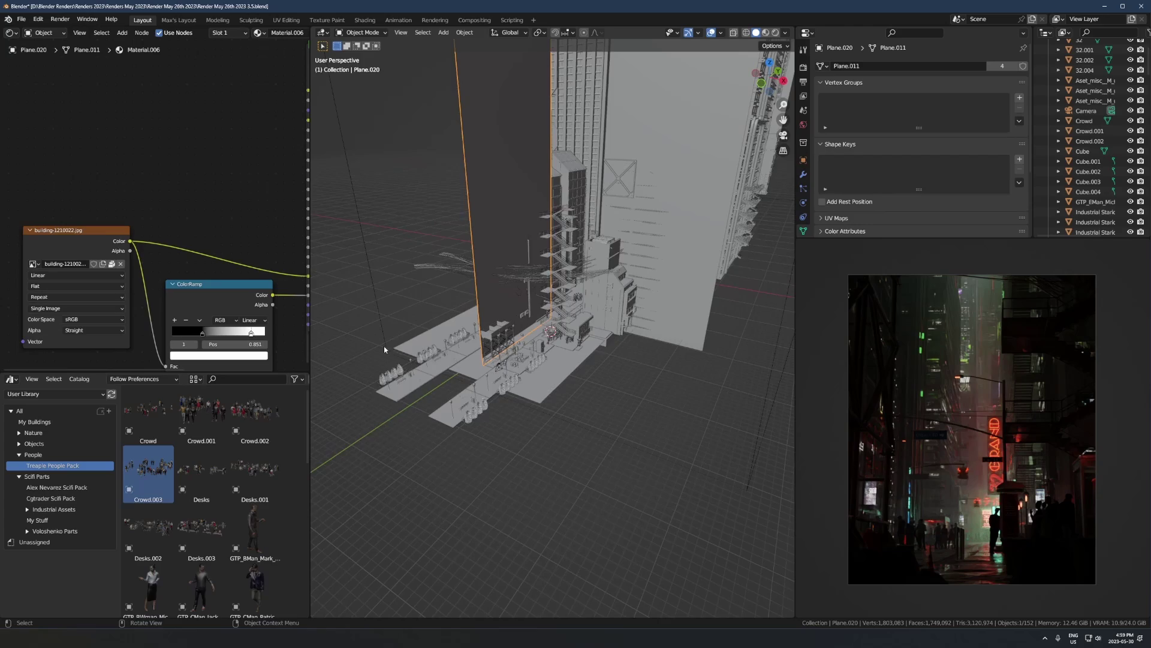
scroll(575, 343, up, 5)
click(574, 343)
key(KP_Decimal)
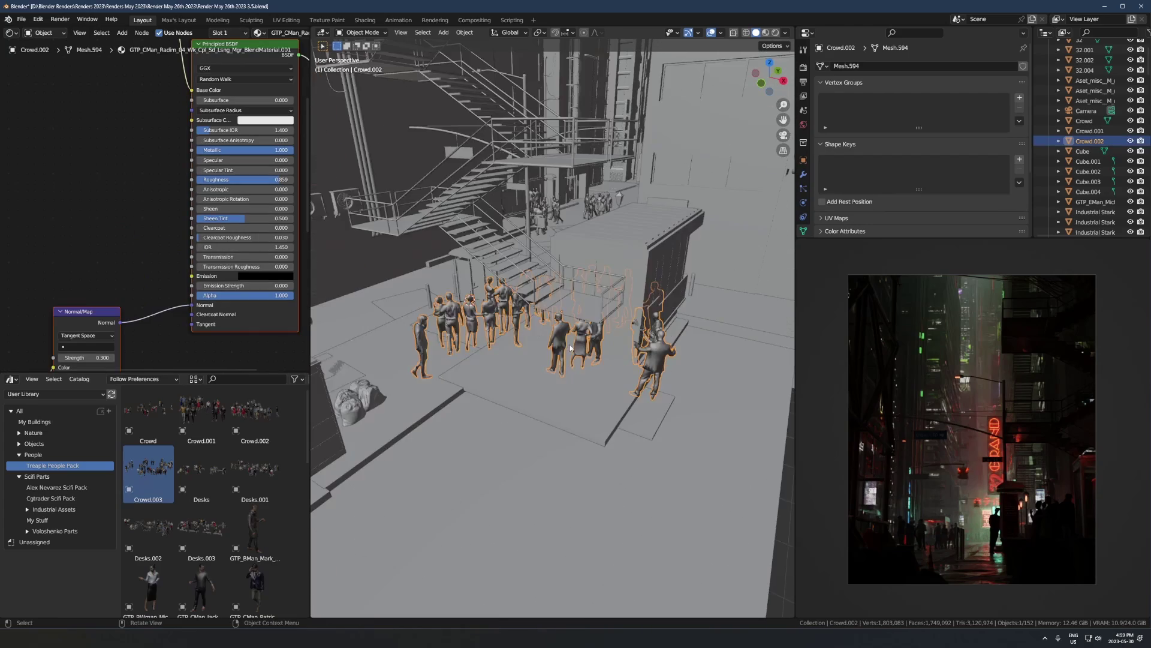
- Look through the scene camera at the street-level crowd and trash bags
middle_drag(574, 343, 495, 398)
scroll(462, 398, down, 3)
middle_drag(426, 398, 579, 406)
scroll(579, 406, up, 4)
scroll(578, 406, down, 4)
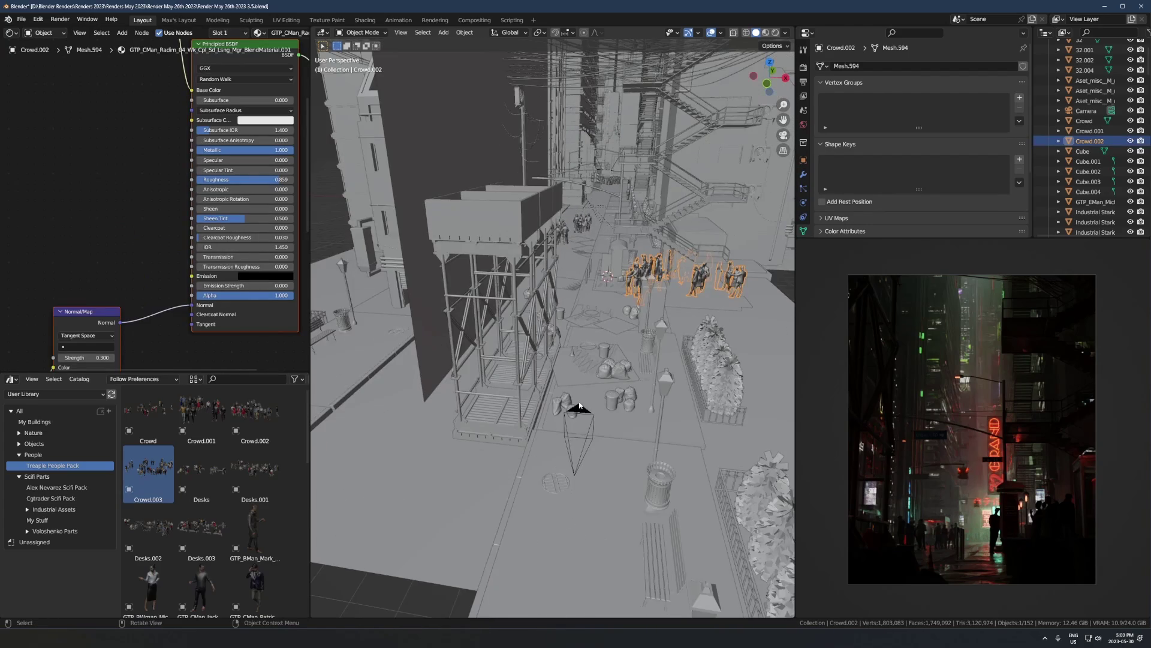
key(KP_0)
shift+middle_drag(613, 459, 618, 260)
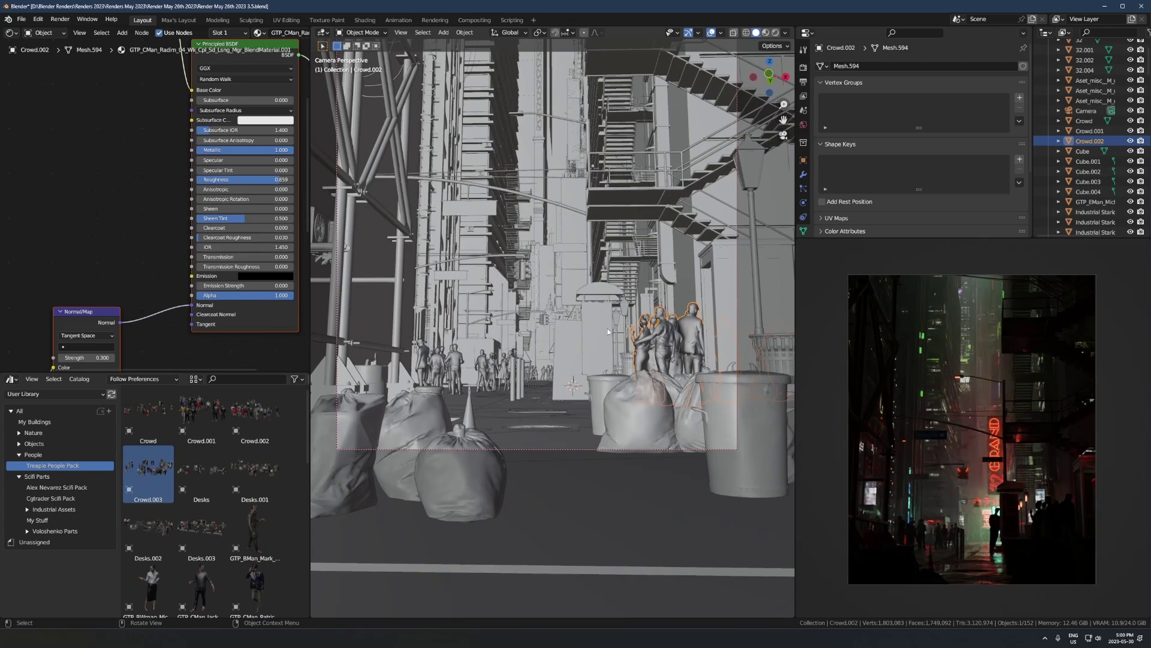
- Examine the people silhouettes in the rendered preview and select the Crowd object standing farther down the street
scroll(963, 490, up, 2)
middle_drag(1136, 580, 1044, 434)
scroll(1027, 350, up, 3)
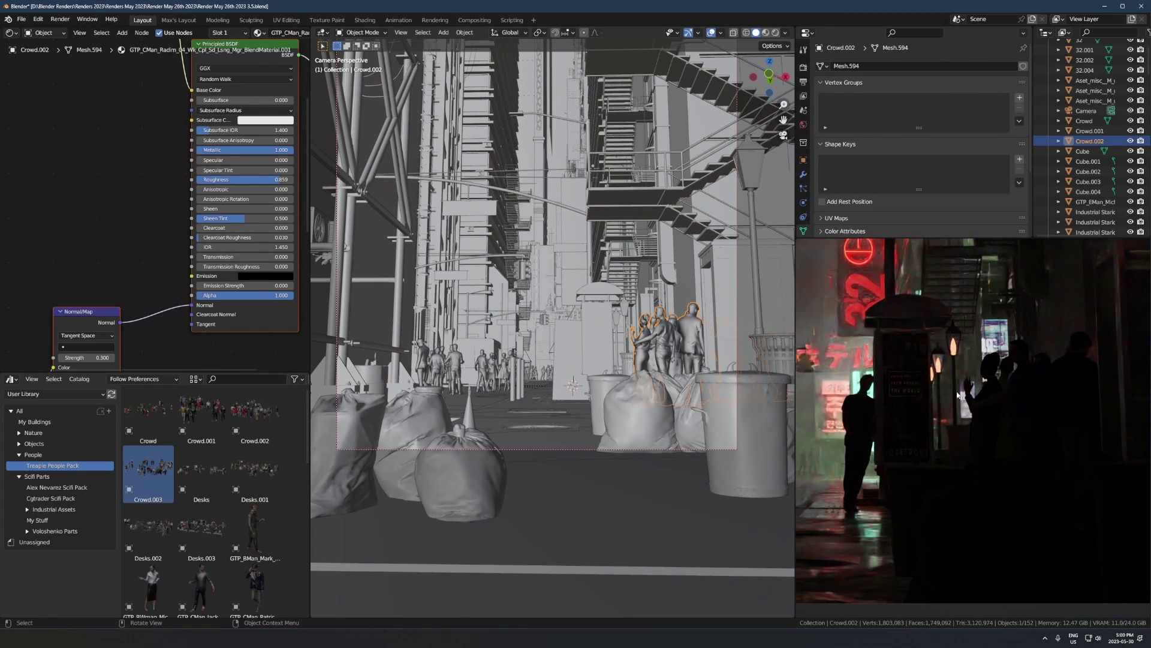
middle_drag(867, 414, 1012, 413)
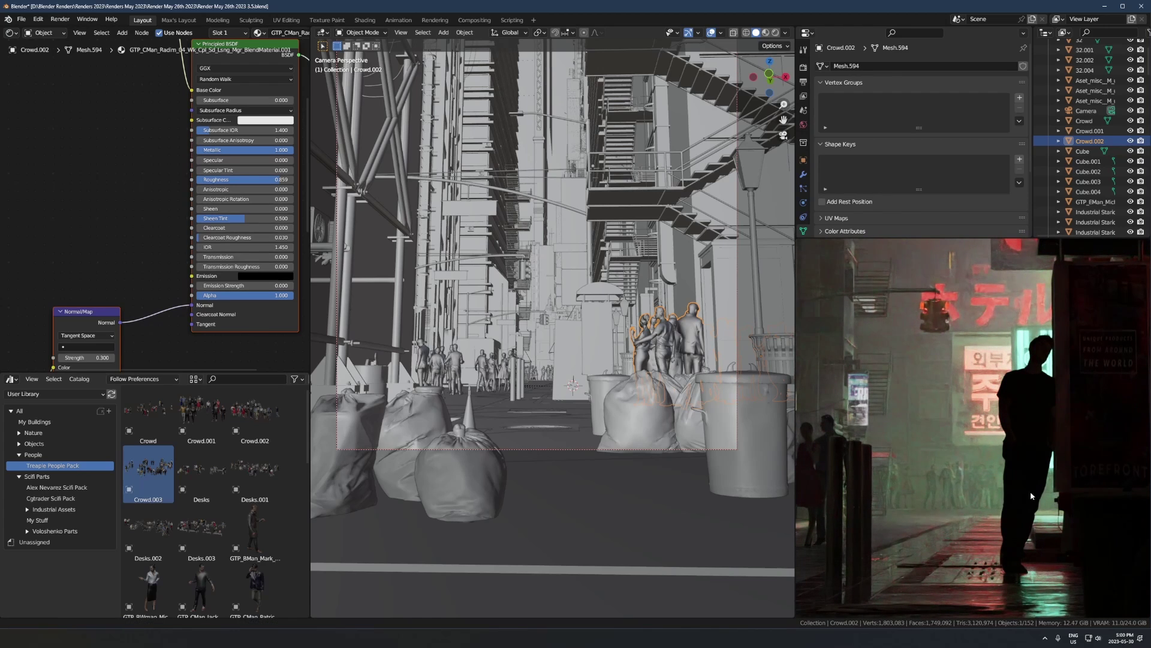
click(438, 368)
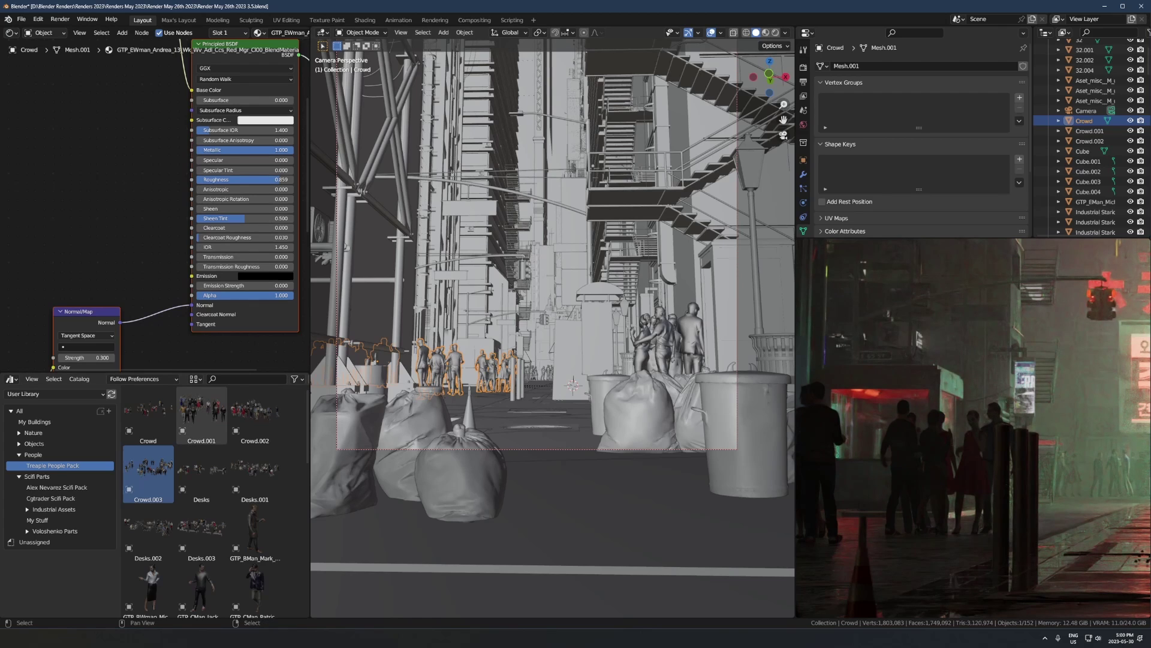
- Switch to the browser, open the SCANNED Man Business Man model page on CGTrader and check its price
key(alt+Tab)
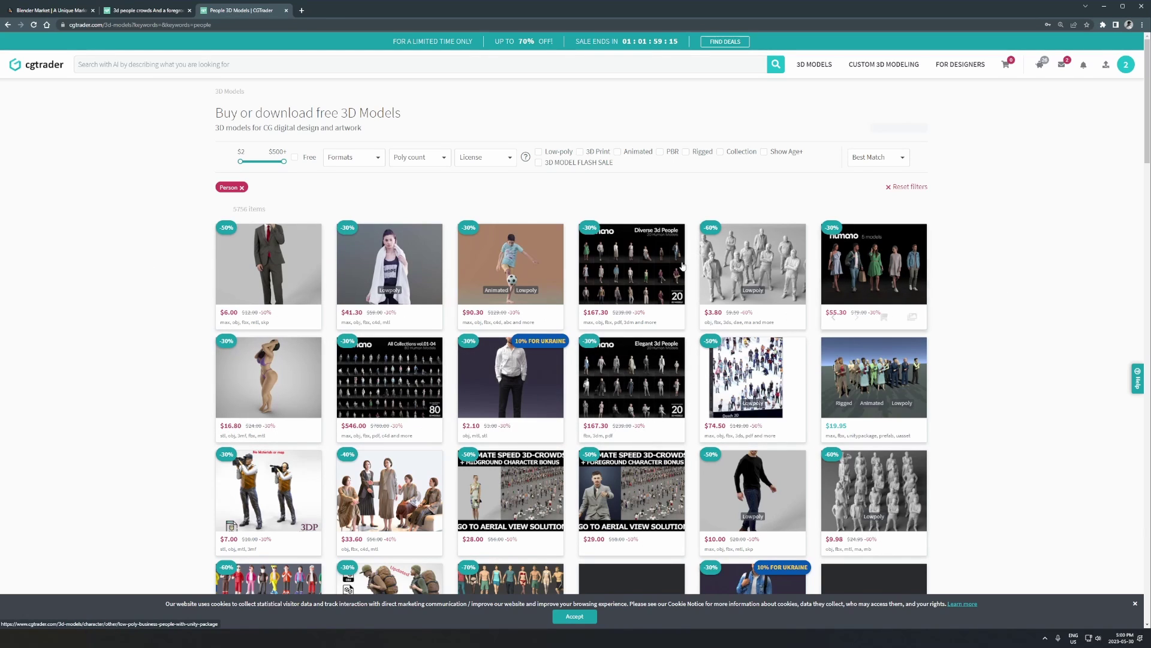
click(268, 264)
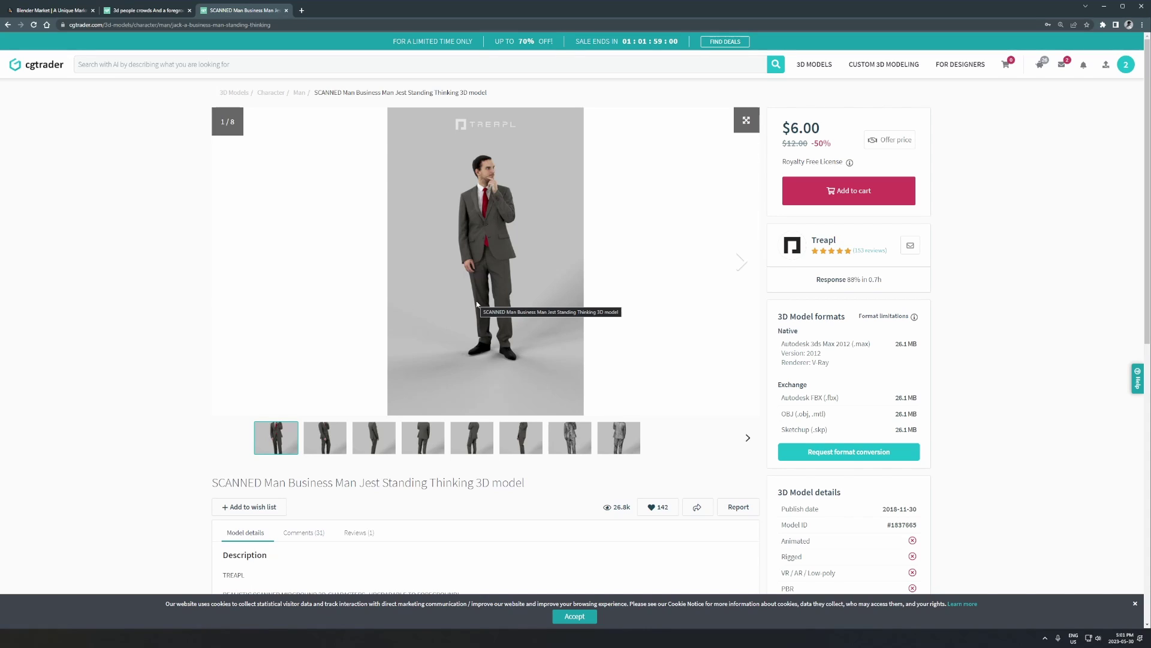
drag(782, 120, 846, 126)
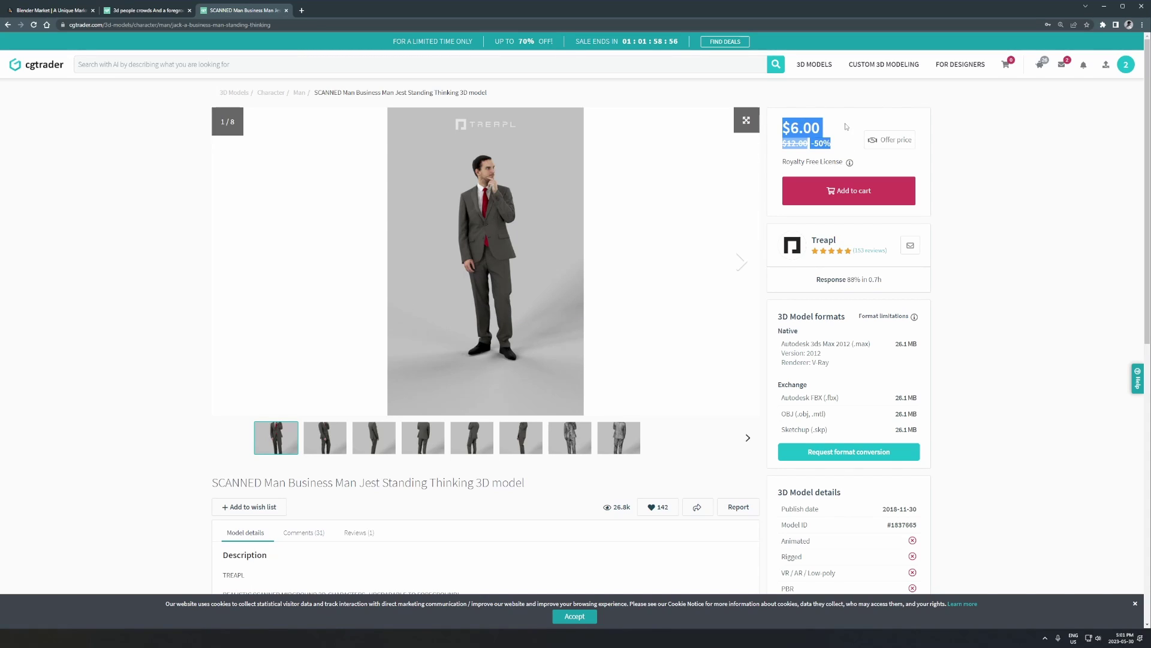
click(807, 127)
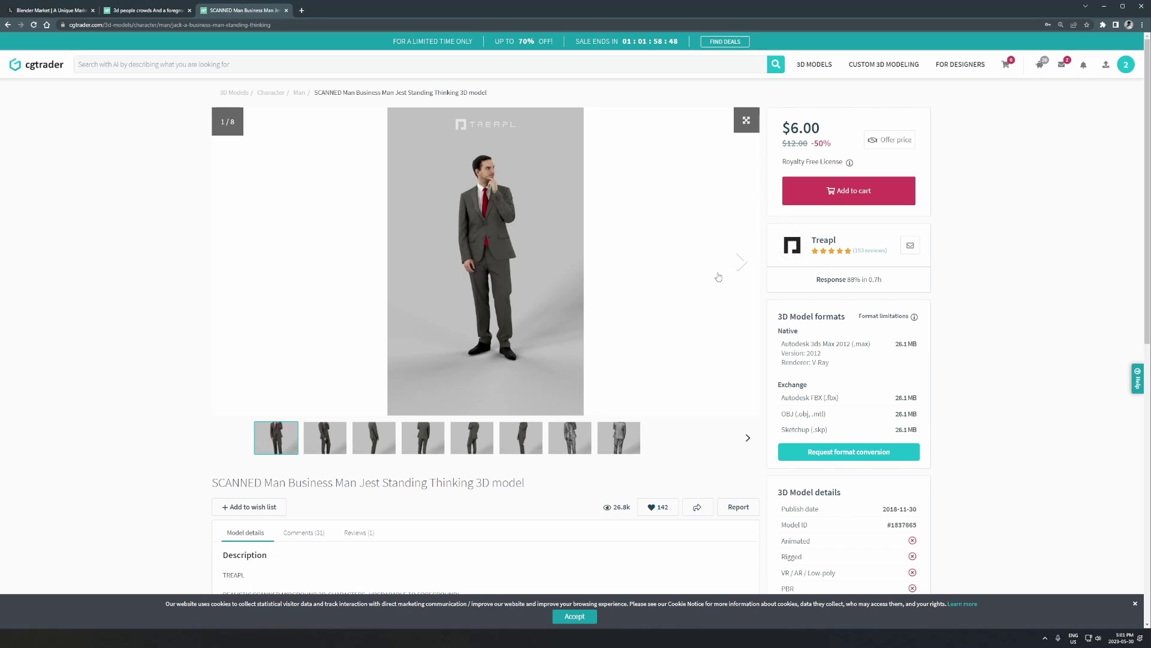
drag(785, 122, 833, 128)
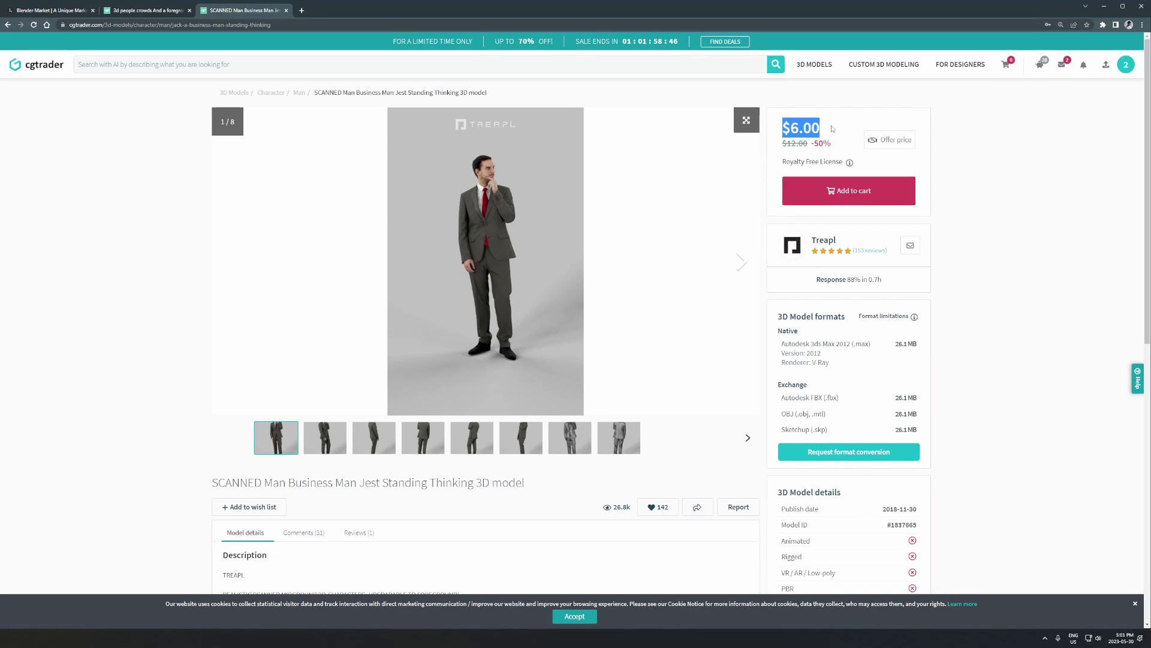
click(852, 132)
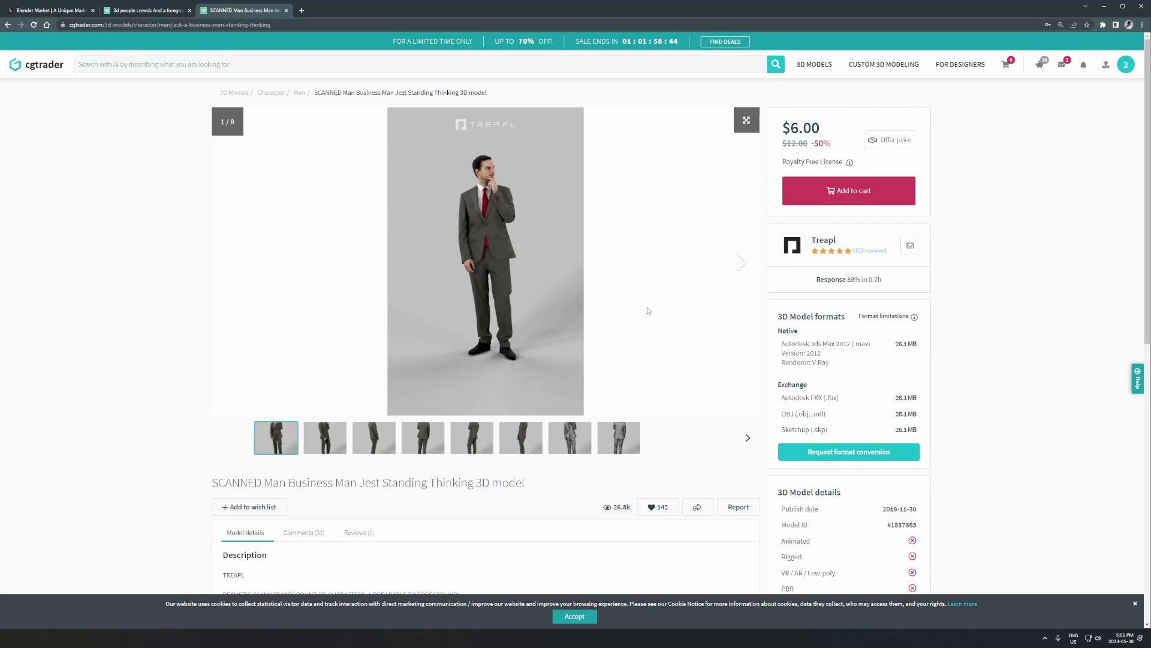
- Browse the preview images of the "3d people crowds And a foreground sitting woman" model collection
click(133, 4)
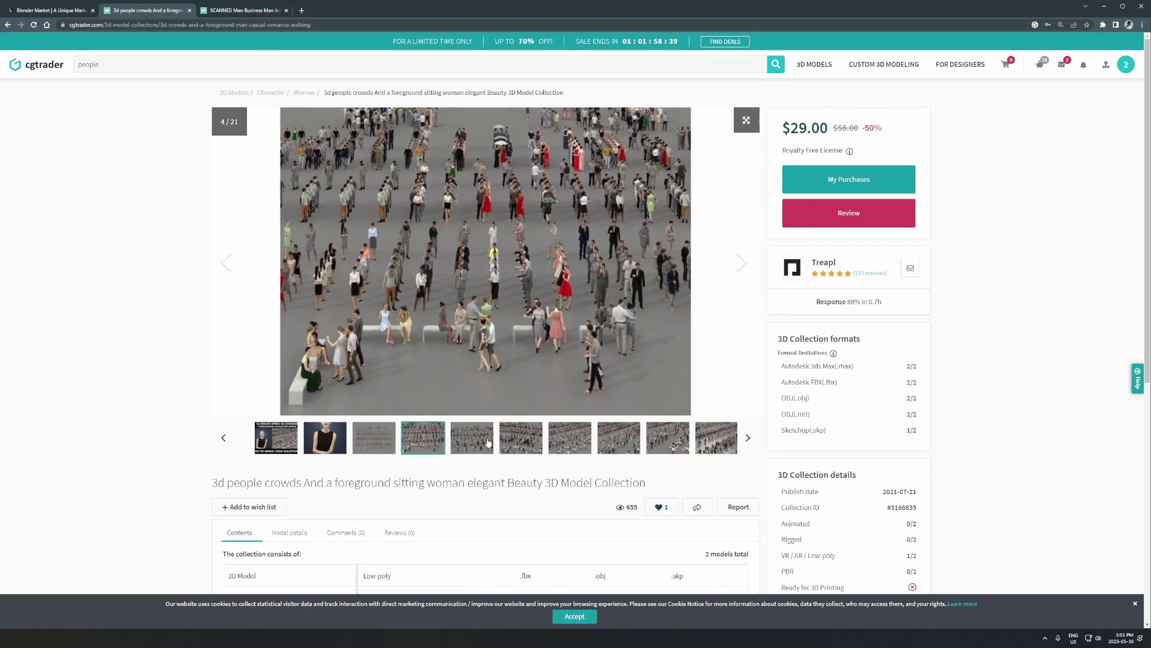
click(523, 442)
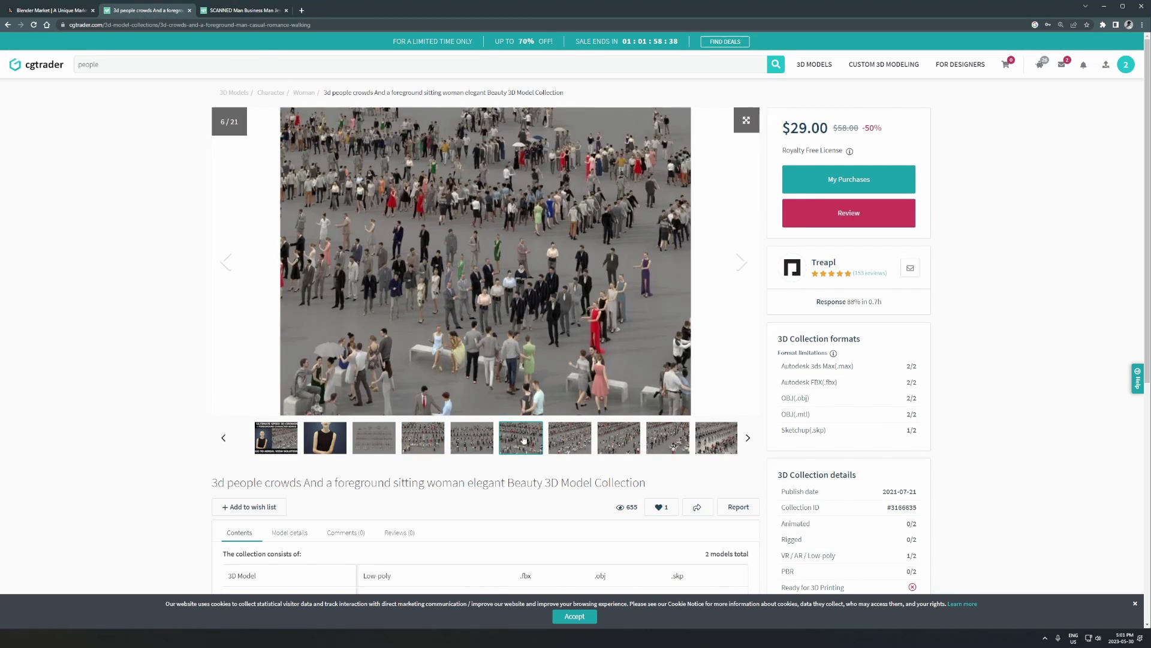
click(627, 450)
click(678, 446)
click(720, 445)
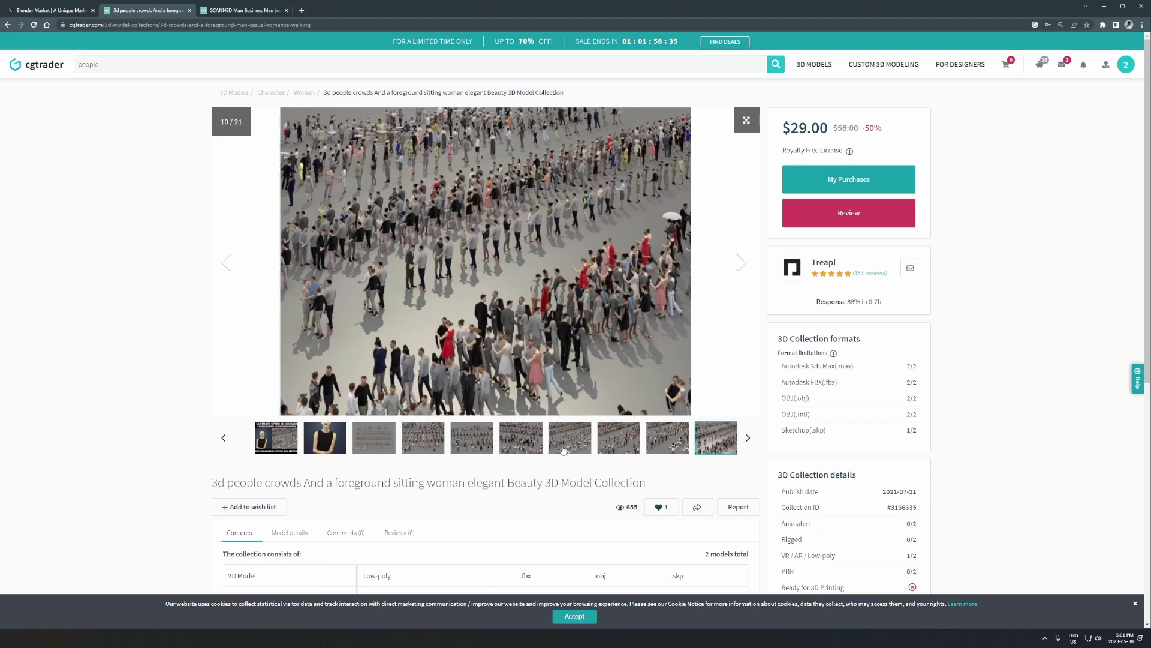
- Switch back to Blender and place the coat-wearing GTP_BMan asset on the empty area beside the street, framing it
key(alt+Tab)
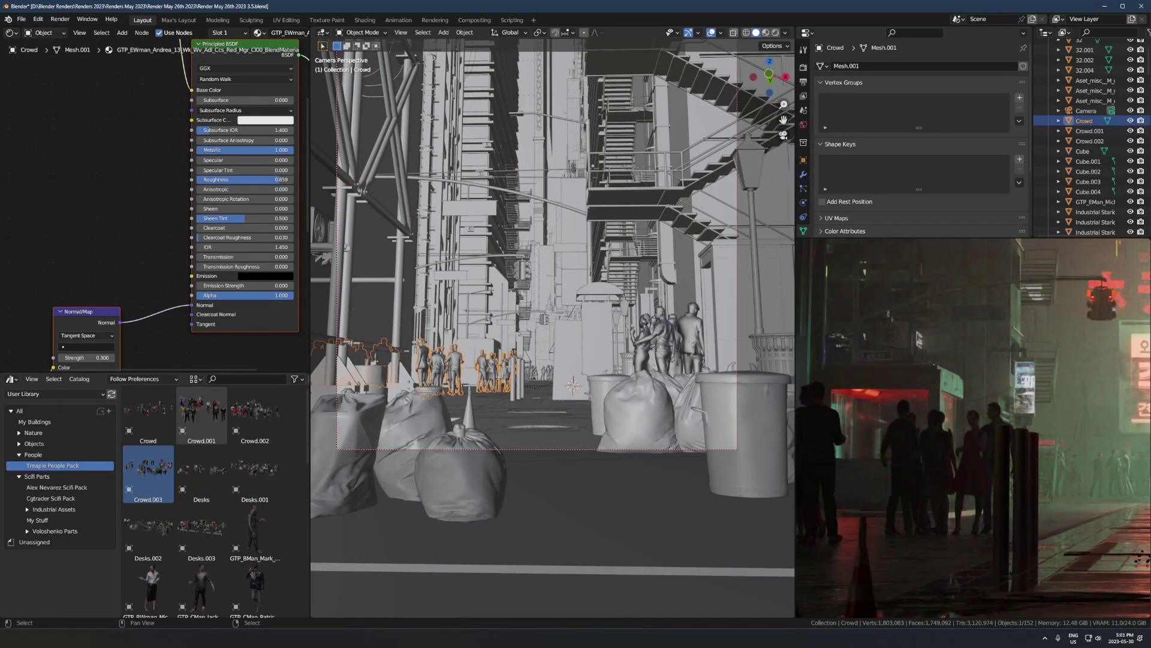
middle_drag(481, 343, 456, 449)
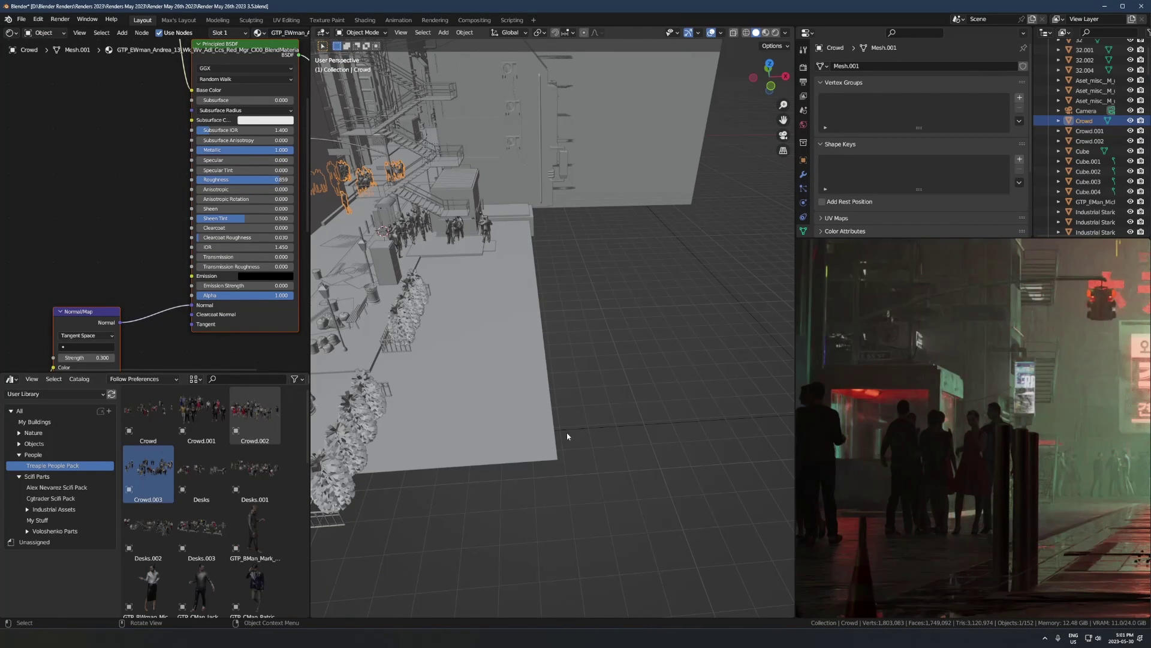
scroll(237, 551, down, 1)
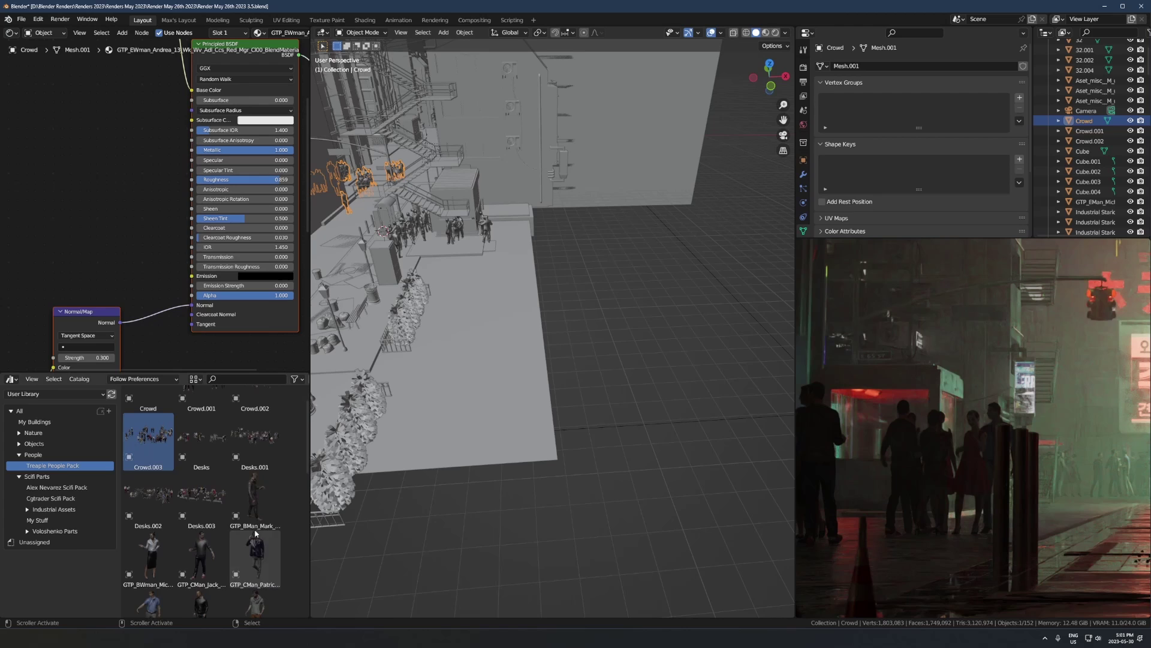
drag(239, 517, 610, 480)
key(KP_Decimal)
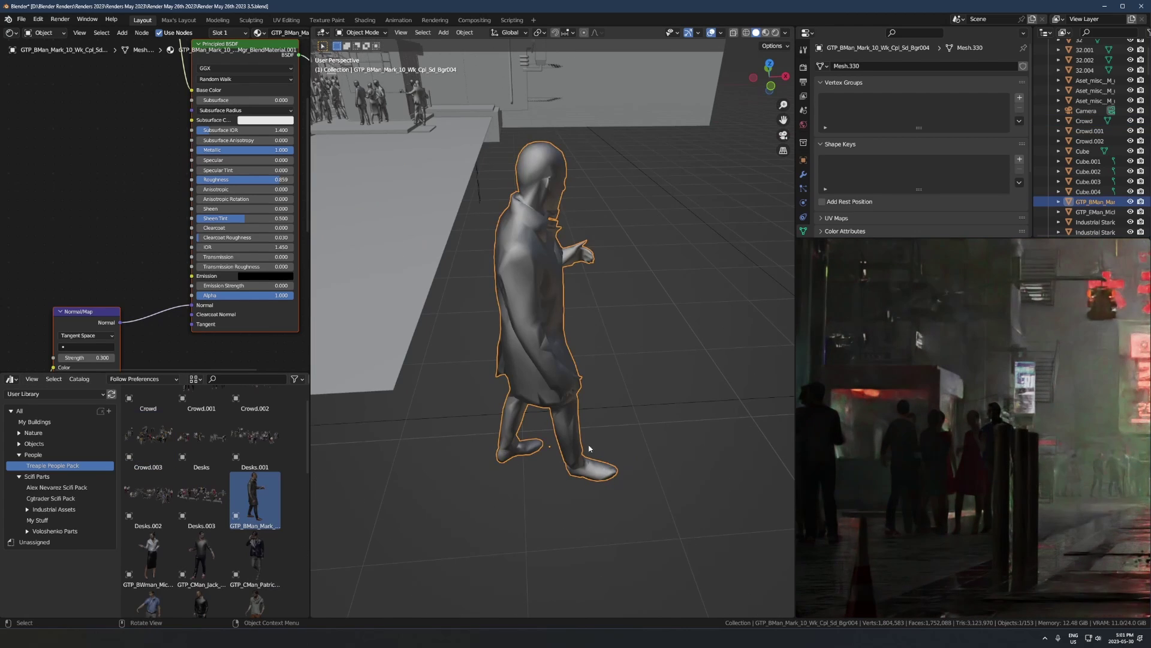
- Delete the placed coat-wearing man from the scene
middle_drag(588, 447, 609, 367)
scroll(613, 402, down, 5)
key(x)
click(609, 362)
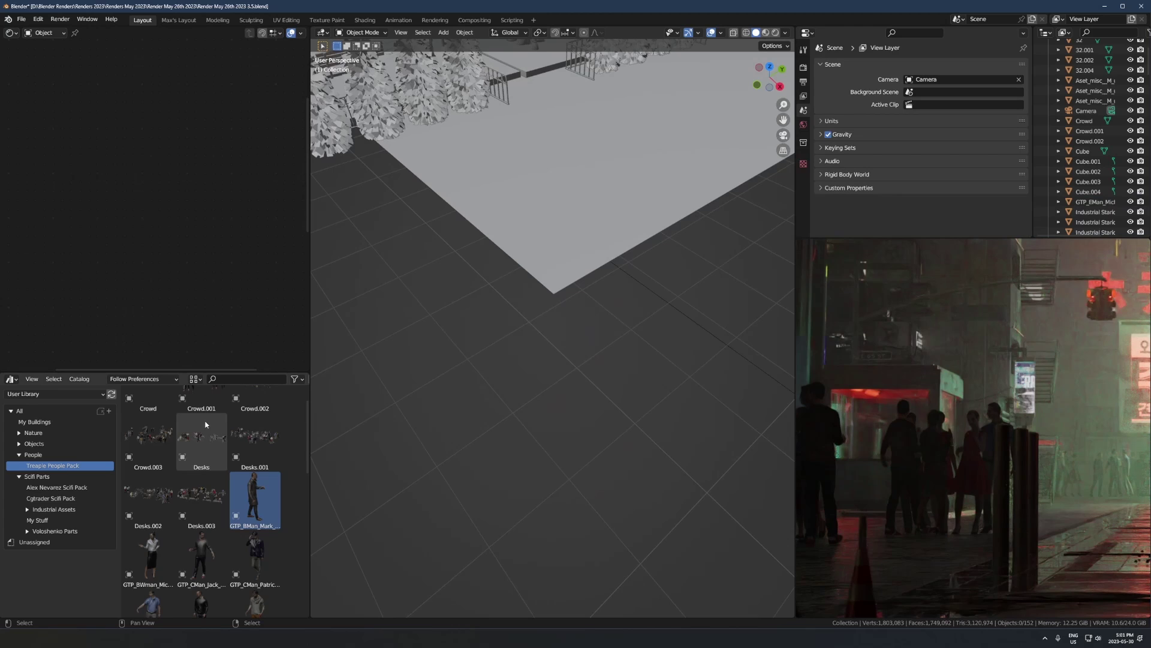
- Place the Desks.001 crowd asset on the empty area beside the street, view it from several sides and delete it
drag(255, 434, 591, 401)
scroll(581, 400, down, 5)
middle_drag(522, 420, 676, 422)
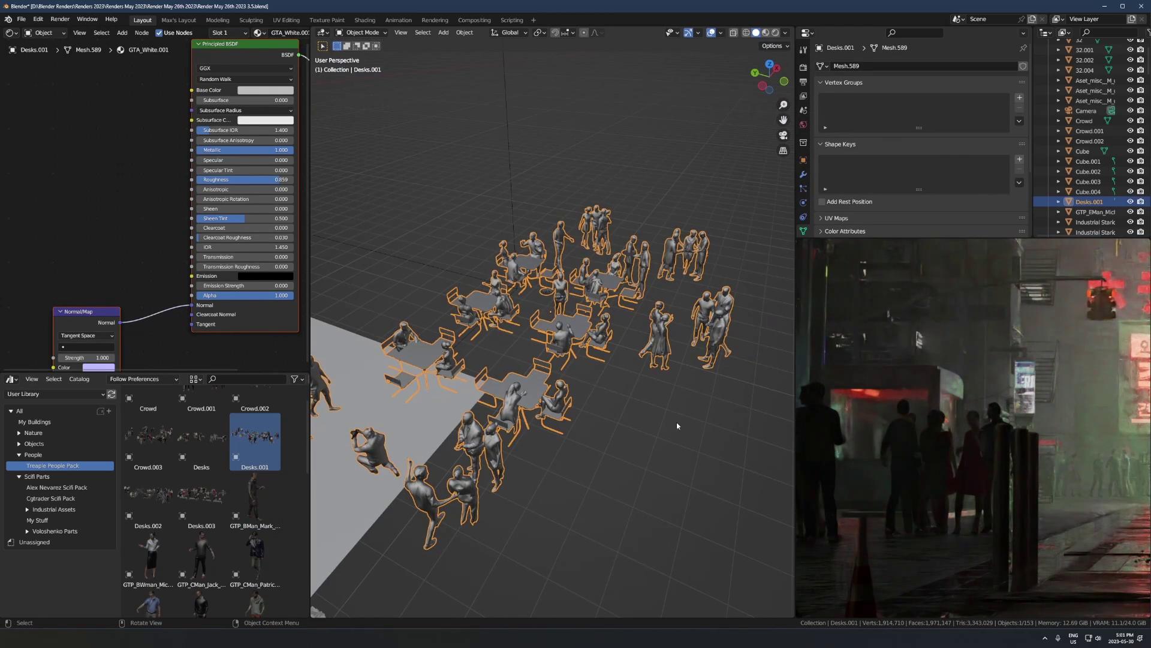
key(x)
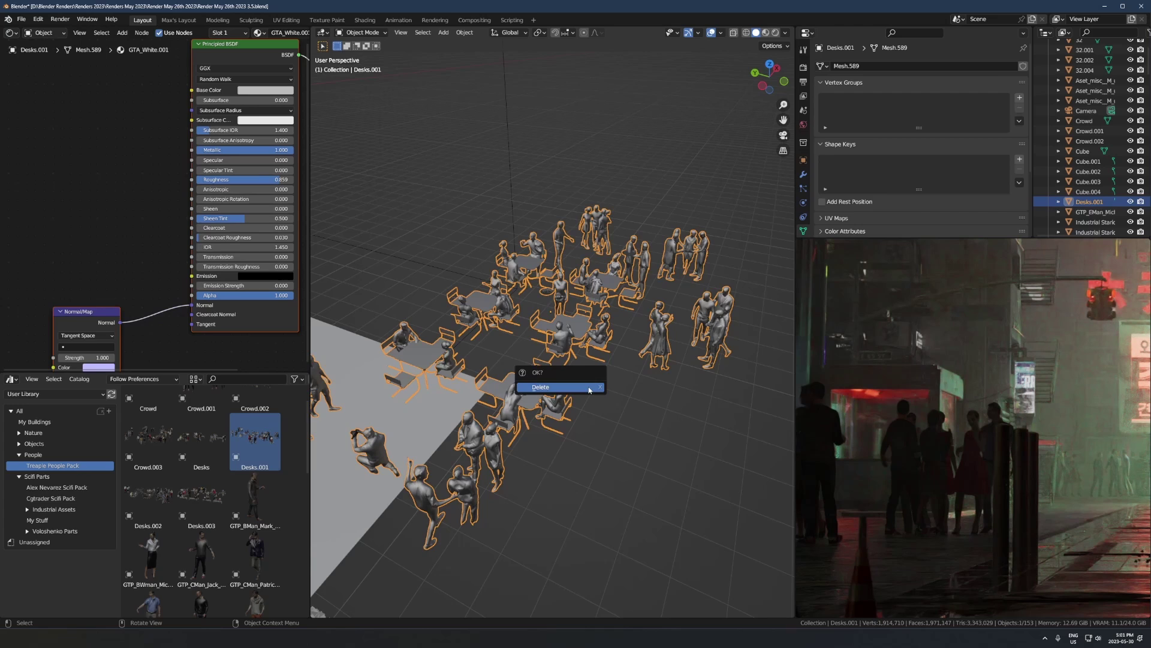
click(589, 389)
- Return to the street scene and select the Crowd.002 group near the staircase
middle_drag(617, 357, 563, 368)
scroll(463, 280, up, 2)
click(462, 279)
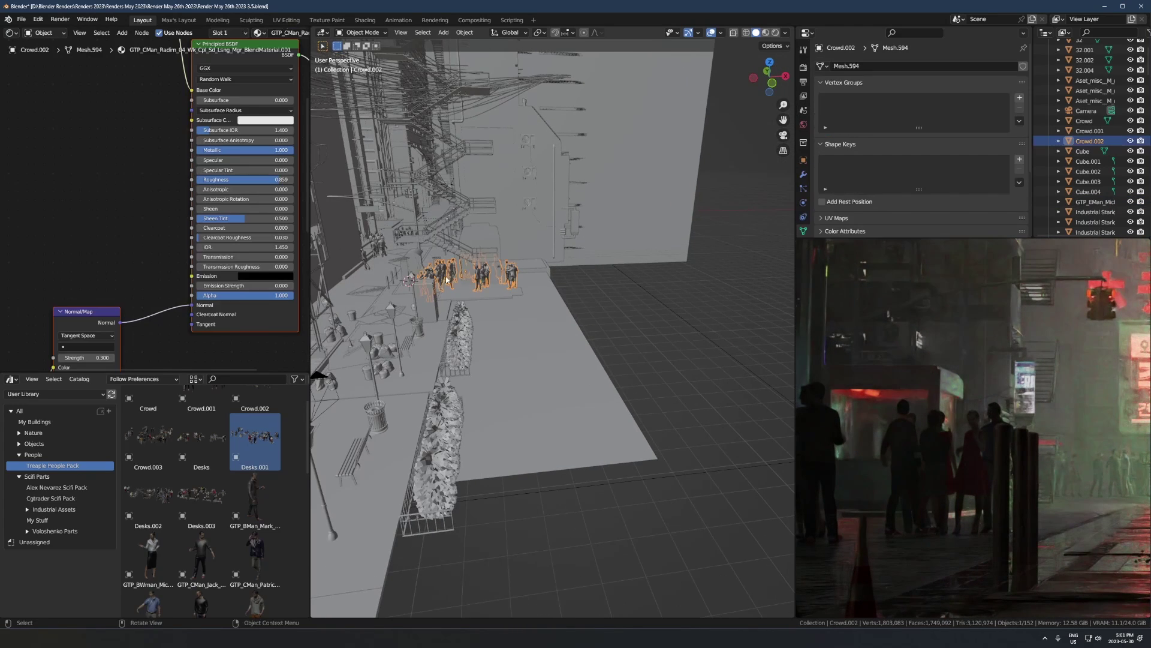
- Isolate the Crowd.002 group to inspect its figures, clear the selection and return to the full scene
key(KP_Decimal)
key(KP_Divide)
click(622, 417)
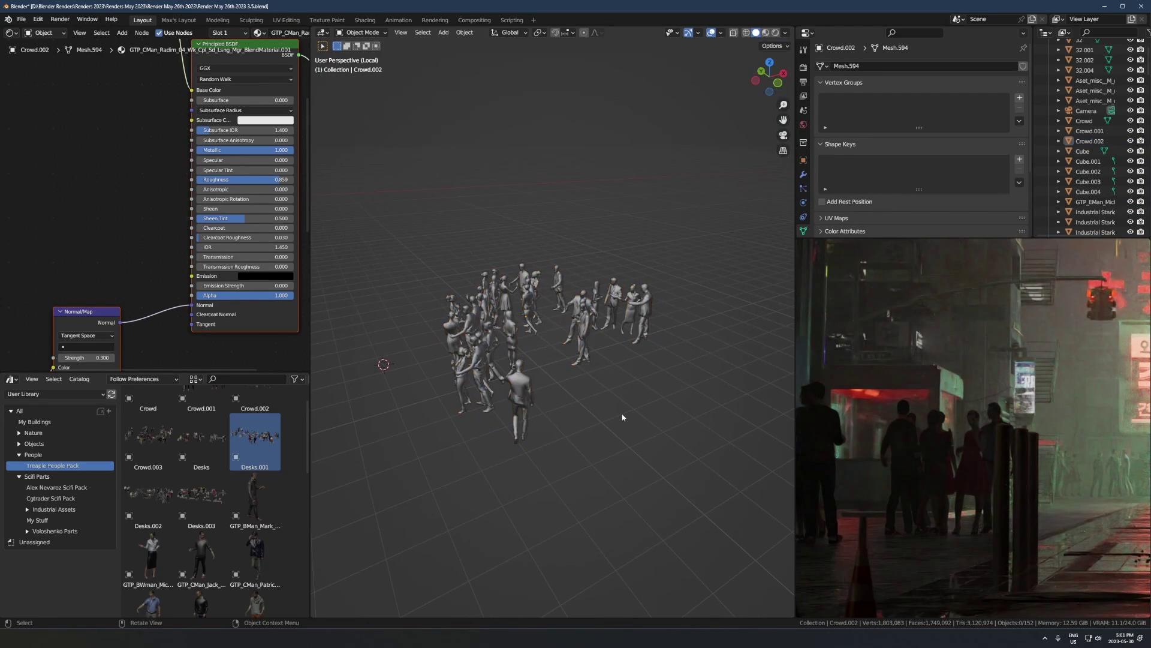
key(KP_Divide)
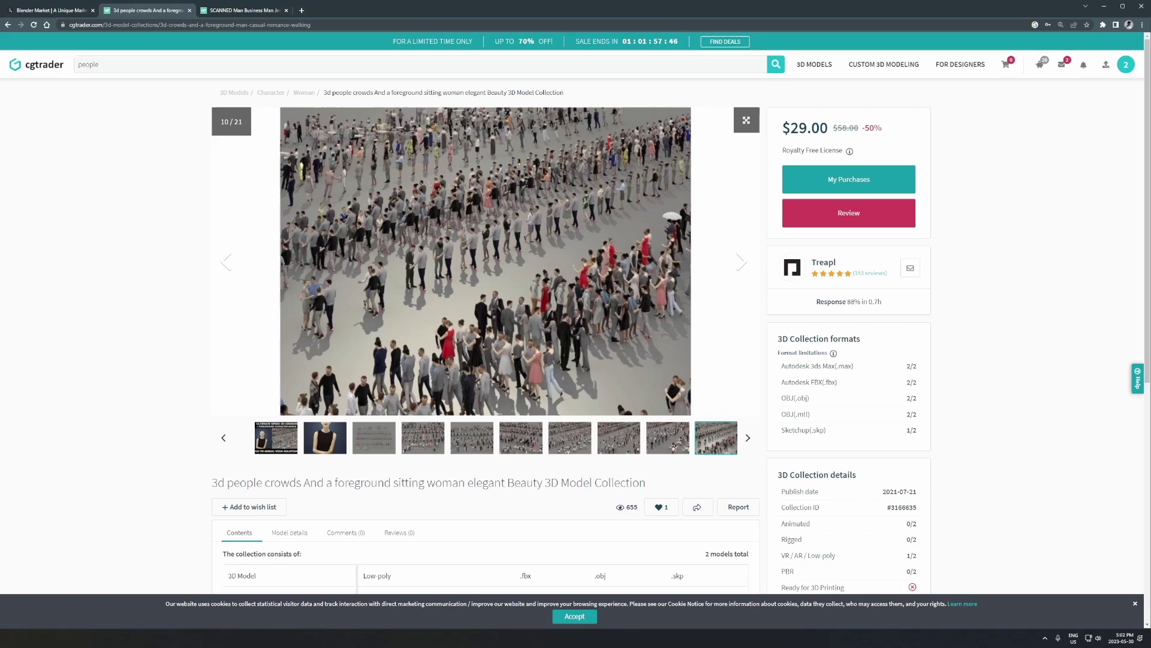
- Switch back to Blender and browse the single-person assets in the Treaple People Pack
click(1103, 6)
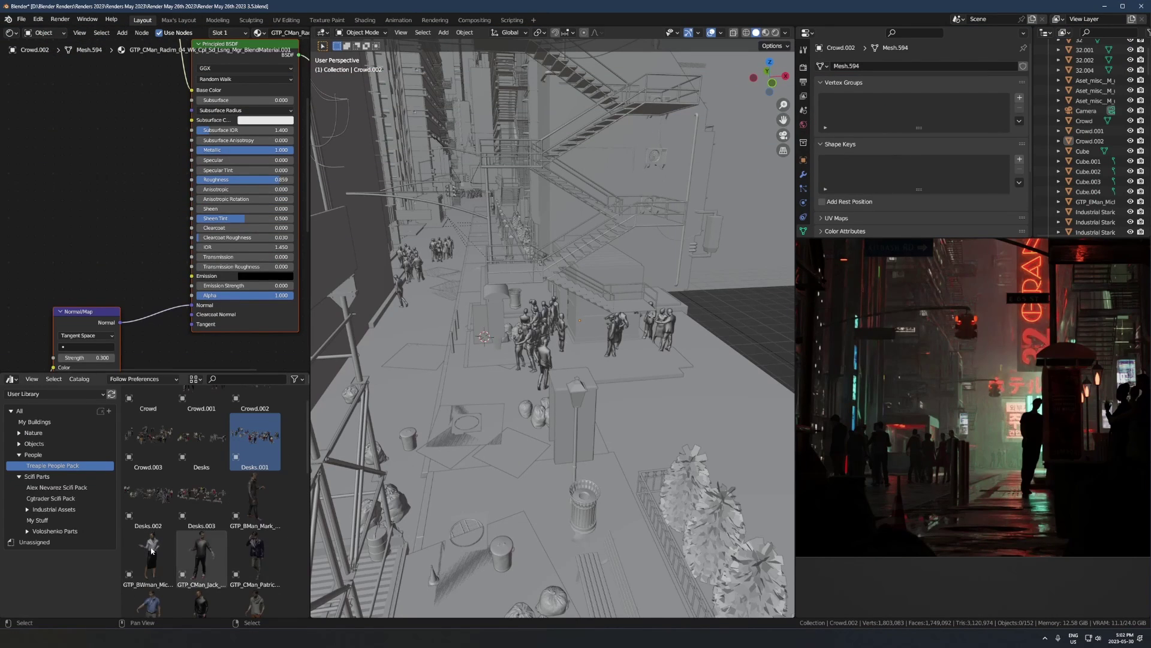
scroll(151, 550, down, 10)
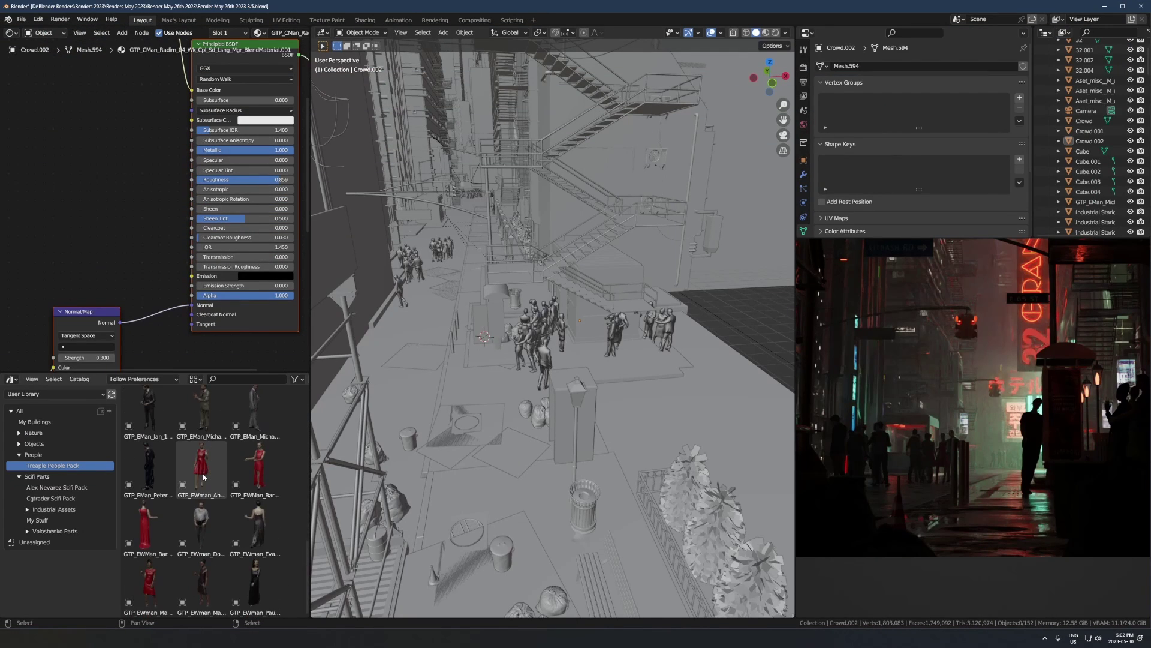
scroll(203, 477, up, 2)
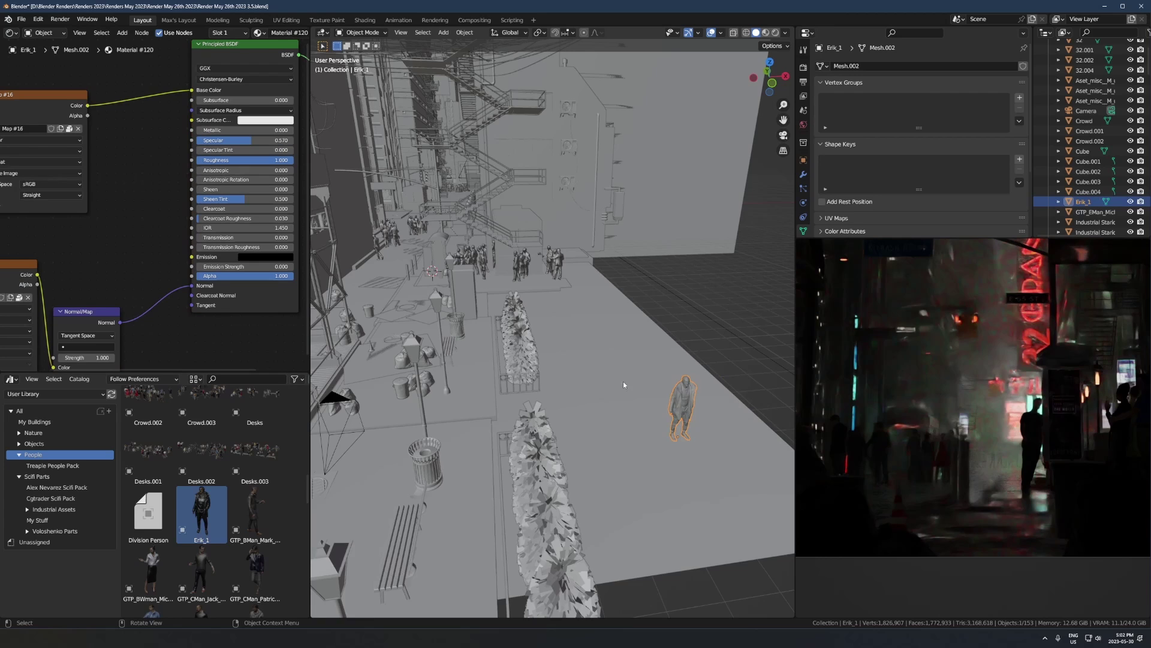
- Inspect the placed Erik_1 figure up close and delete it from the empty area beside the street
key(KP_Decimal)
scroll(599, 359, up, 4)
scroll(564, 311, down, 2)
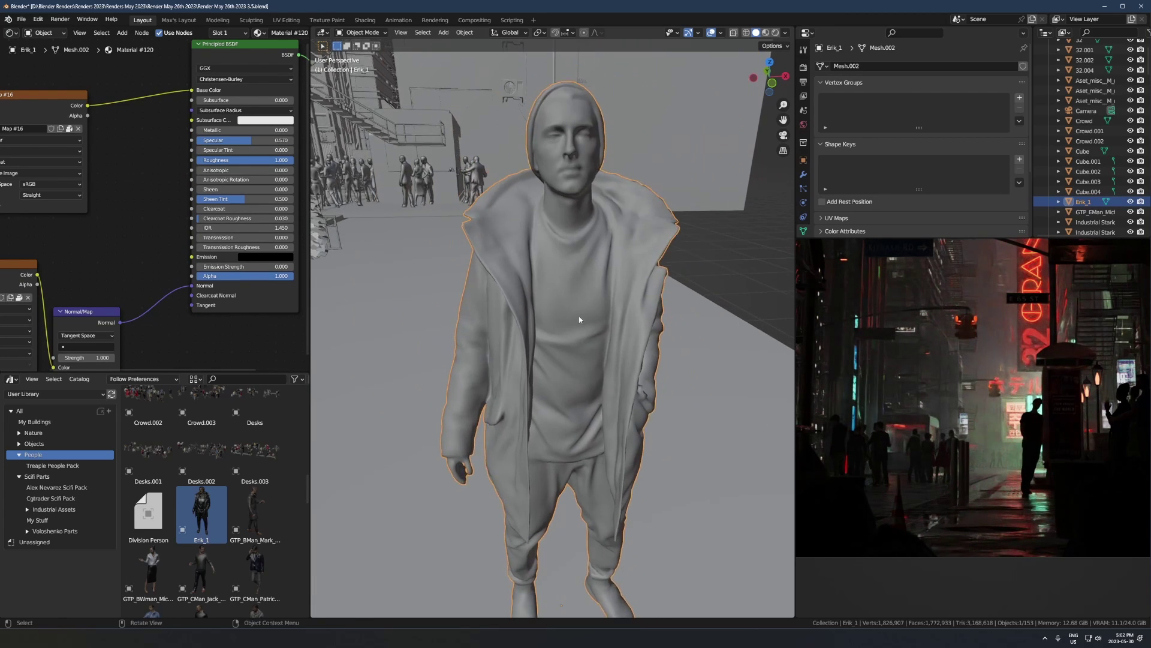
scroll(579, 320, down, 3)
key(Delete)
- Select the Crowd.002 group near the staircase and examine it from several angles
middle_drag(617, 351, 494, 420)
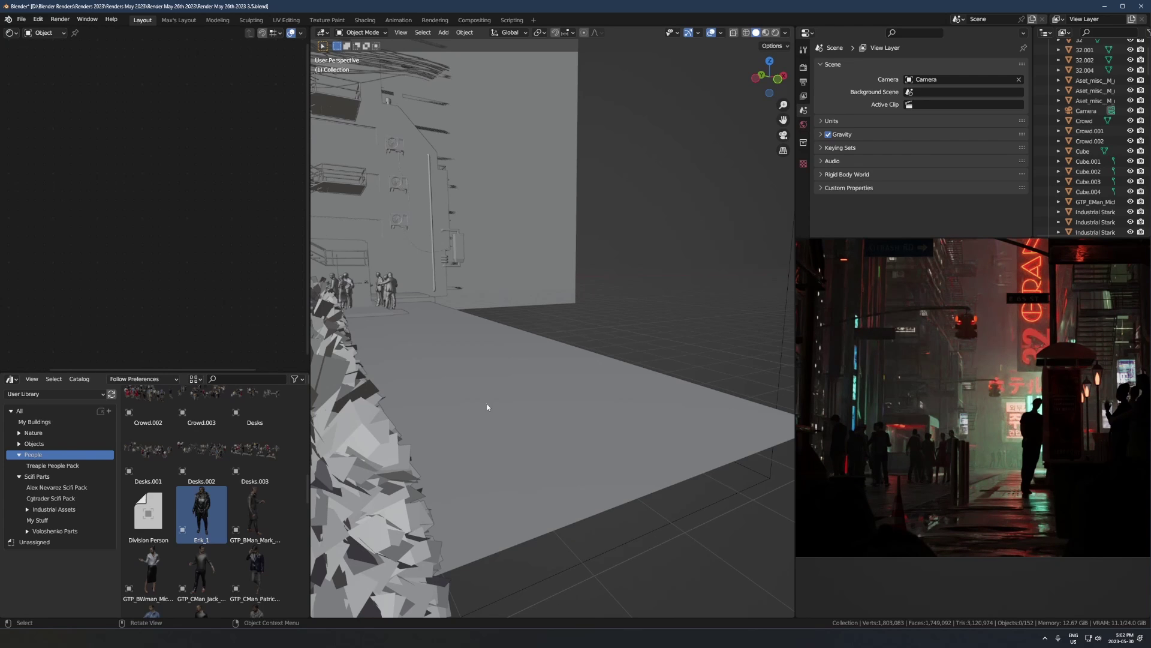
scroll(453, 355, down, 5)
click(453, 308)
key(KP_Decimal)
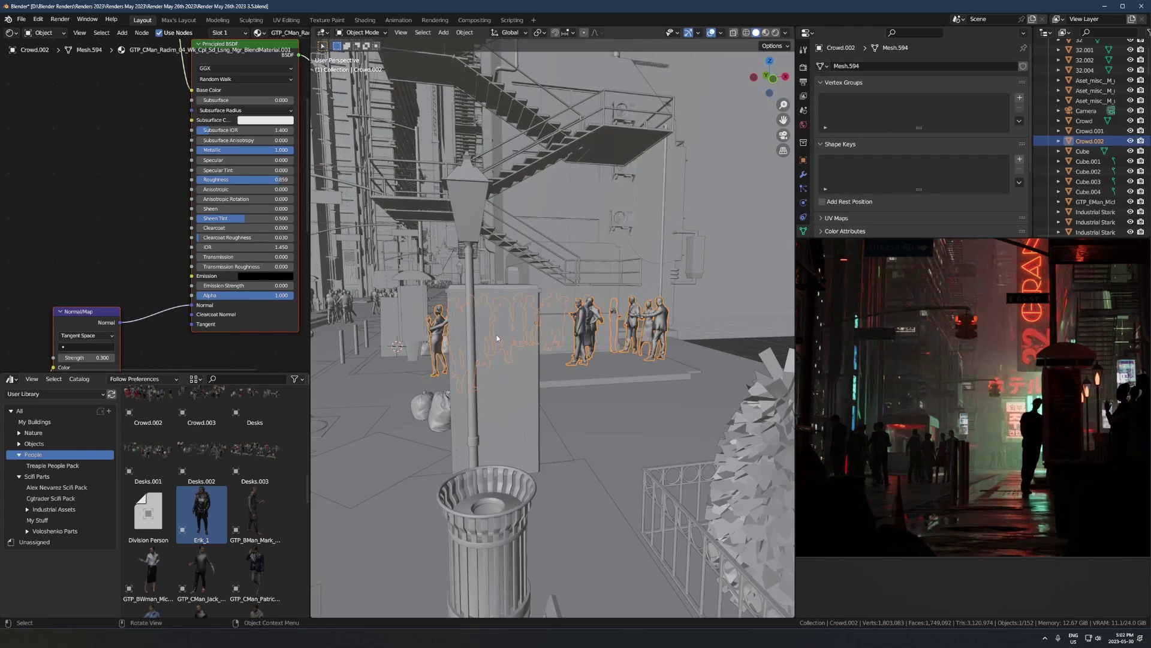
middle_drag(497, 336, 503, 369)
scroll(539, 363, up, 2)
middle_drag(576, 360, 563, 338)
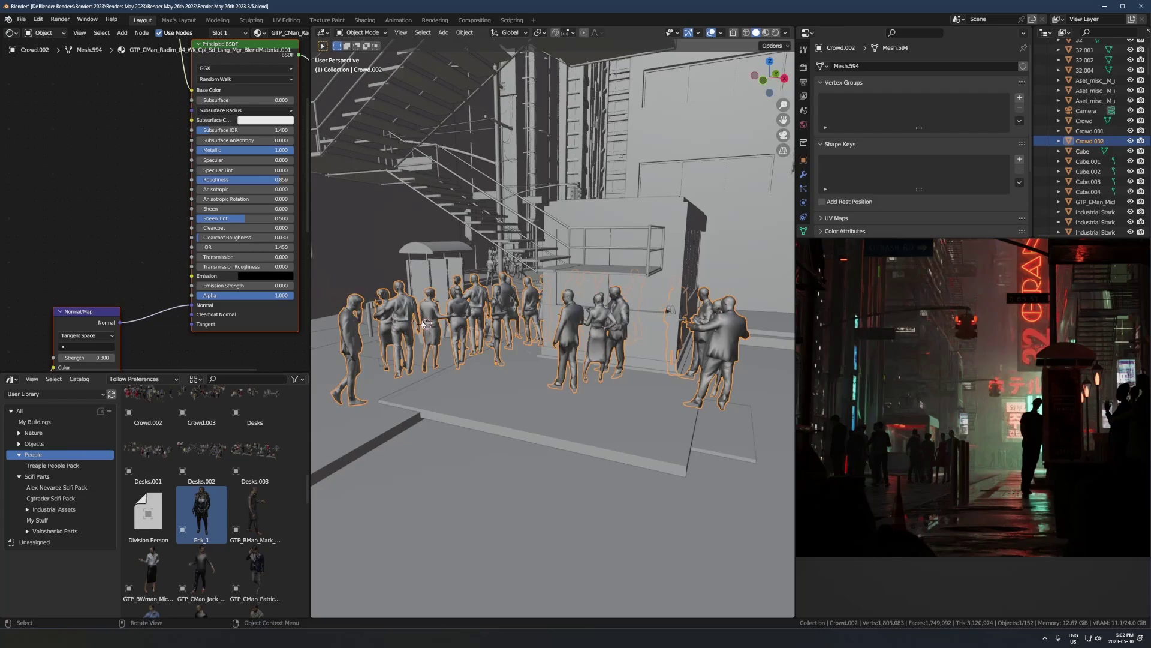
scroll(480, 327, down, 6)
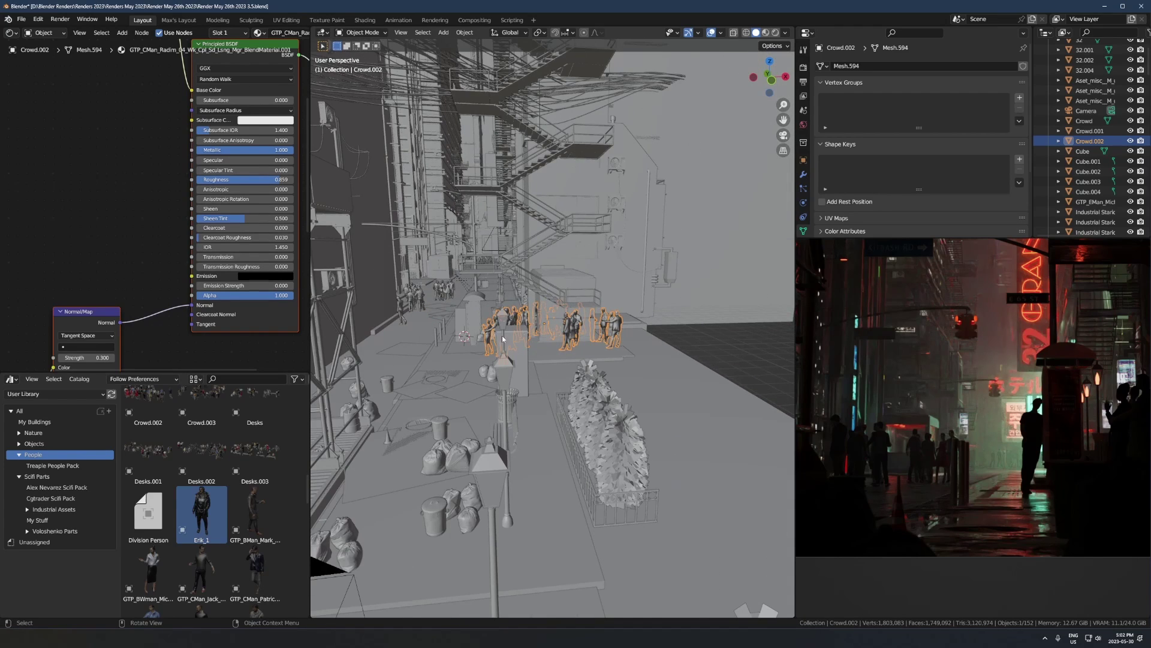
- Isolate Plane.001 beside the booth and compare it with the leaning man's silhouette in the render
click(461, 325)
key(KP_Divide)
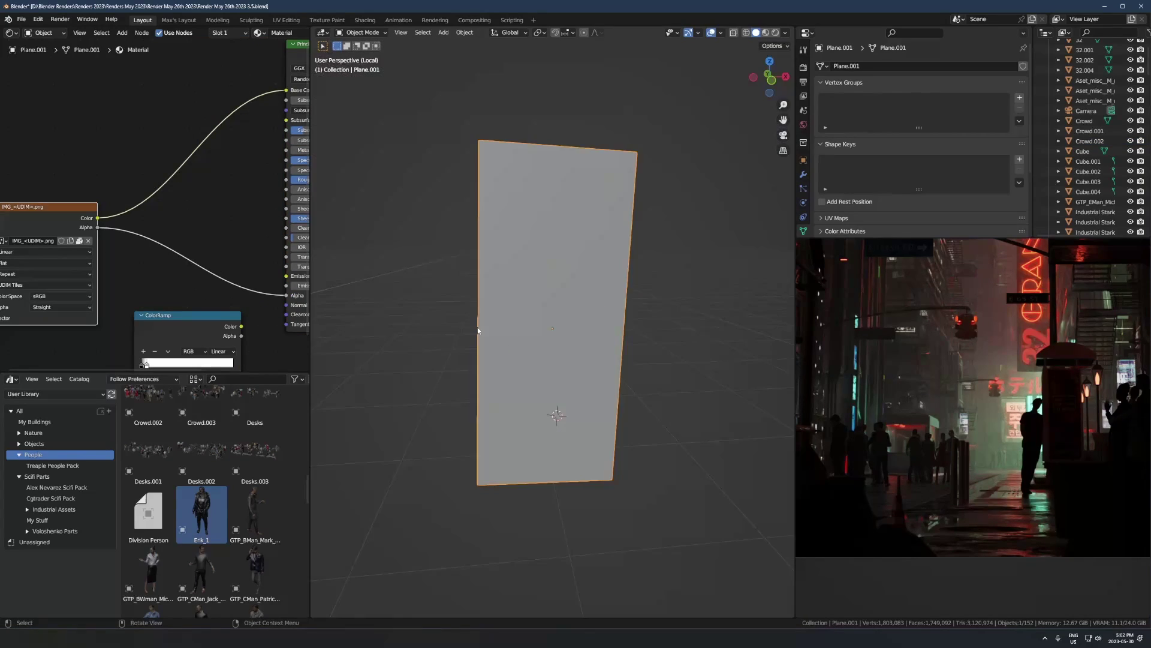
scroll(609, 365, down, 6)
scroll(678, 356, up, 4)
scroll(1048, 411, up, 4)
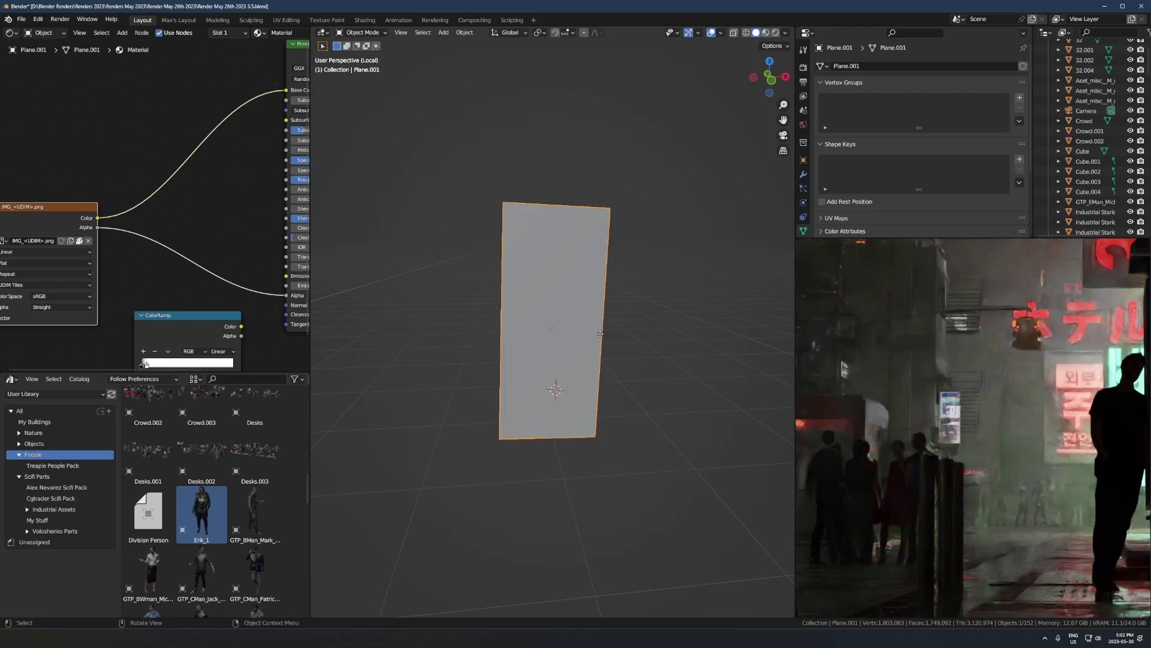
scroll(1048, 411, down, 4)
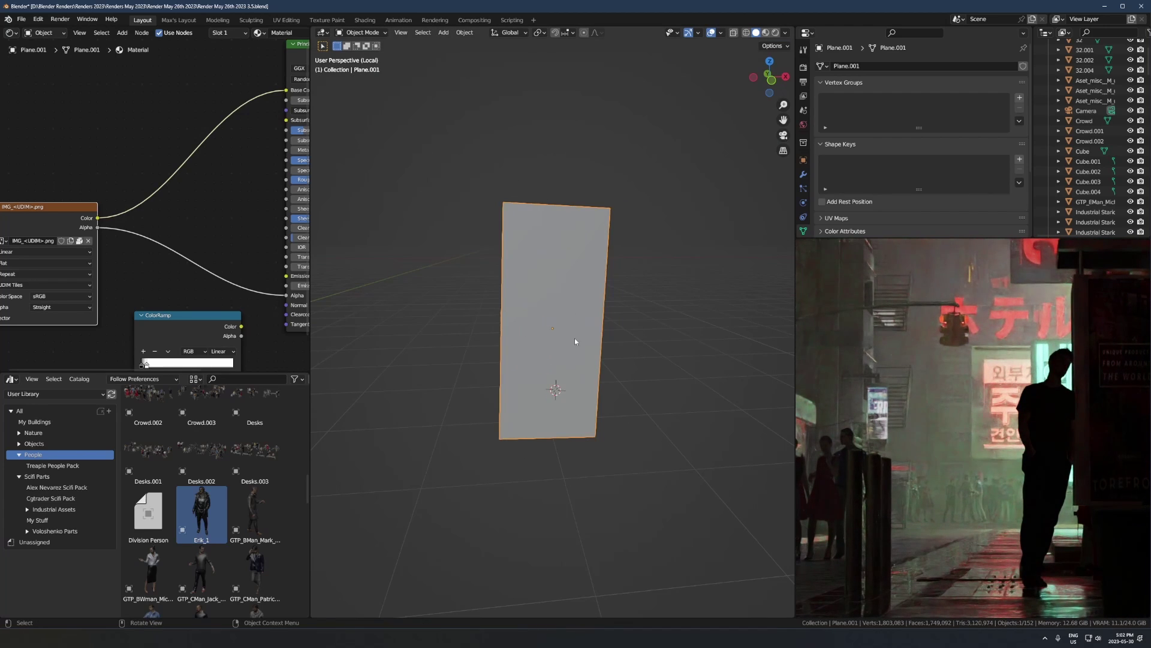
- Switch the viewport to rendered shading and light the isolated plane with a 30.5 W point light, checking it from the side
key(z)
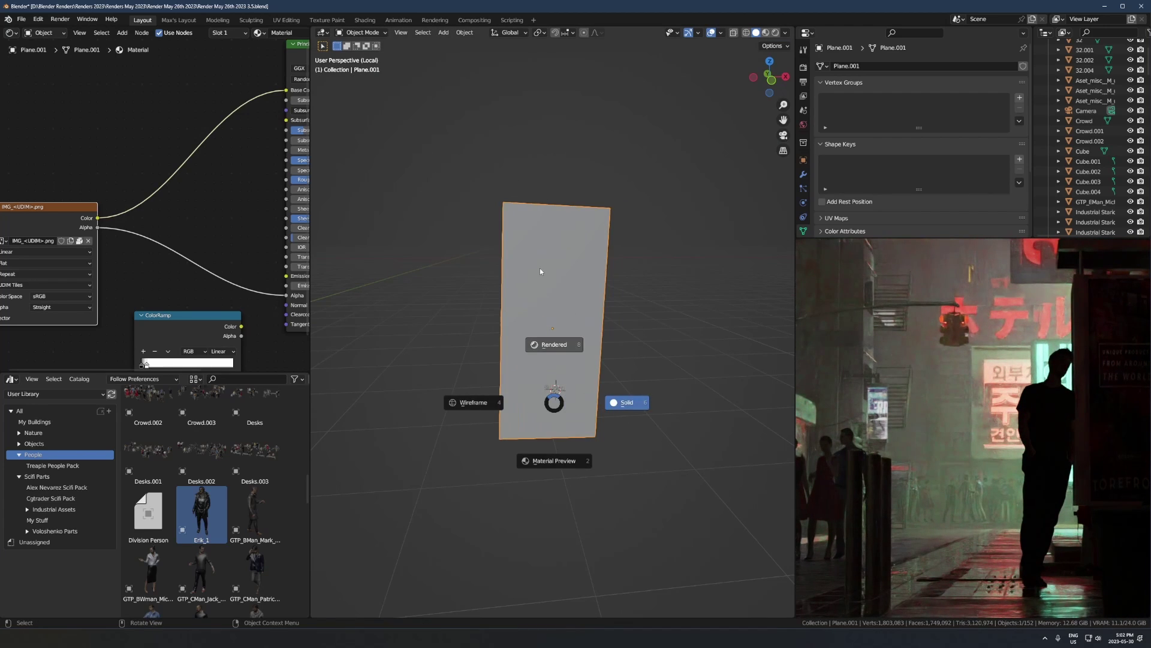
click(557, 354)
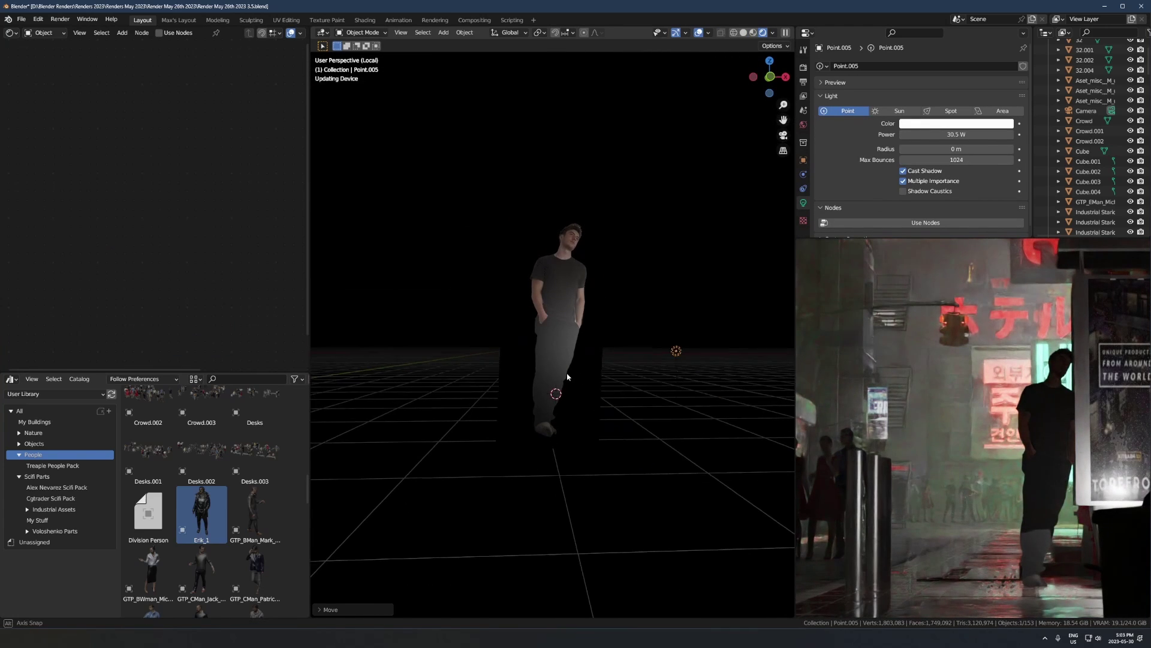
middle_drag(567, 377, 567, 373)
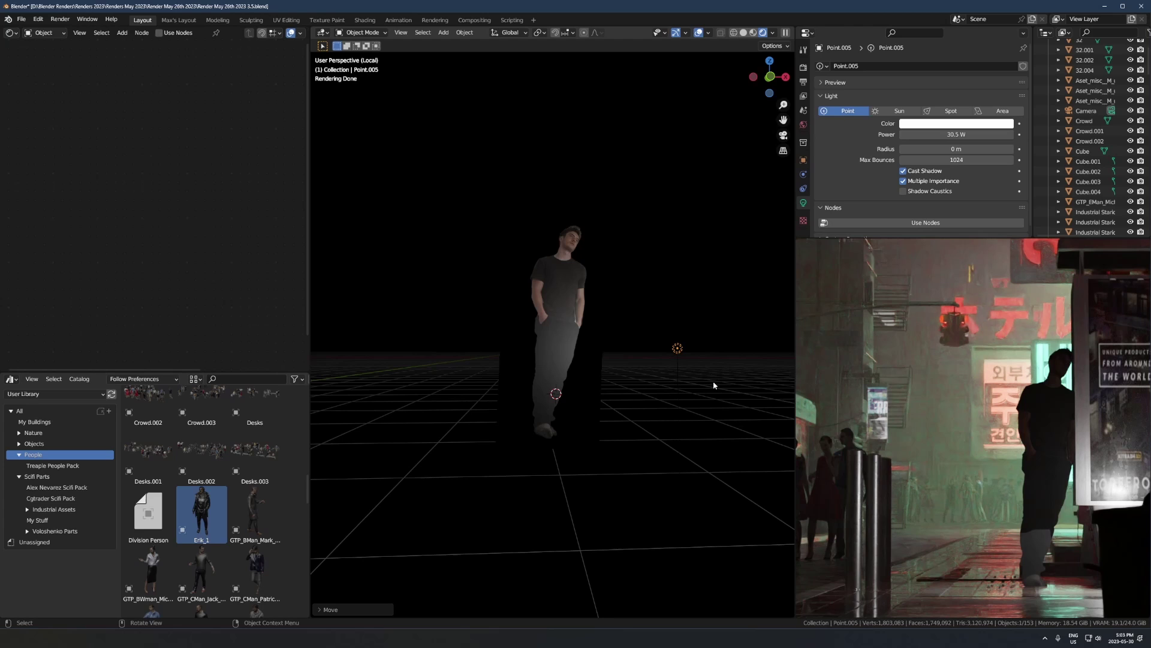
middle_drag(522, 357, 599, 380)
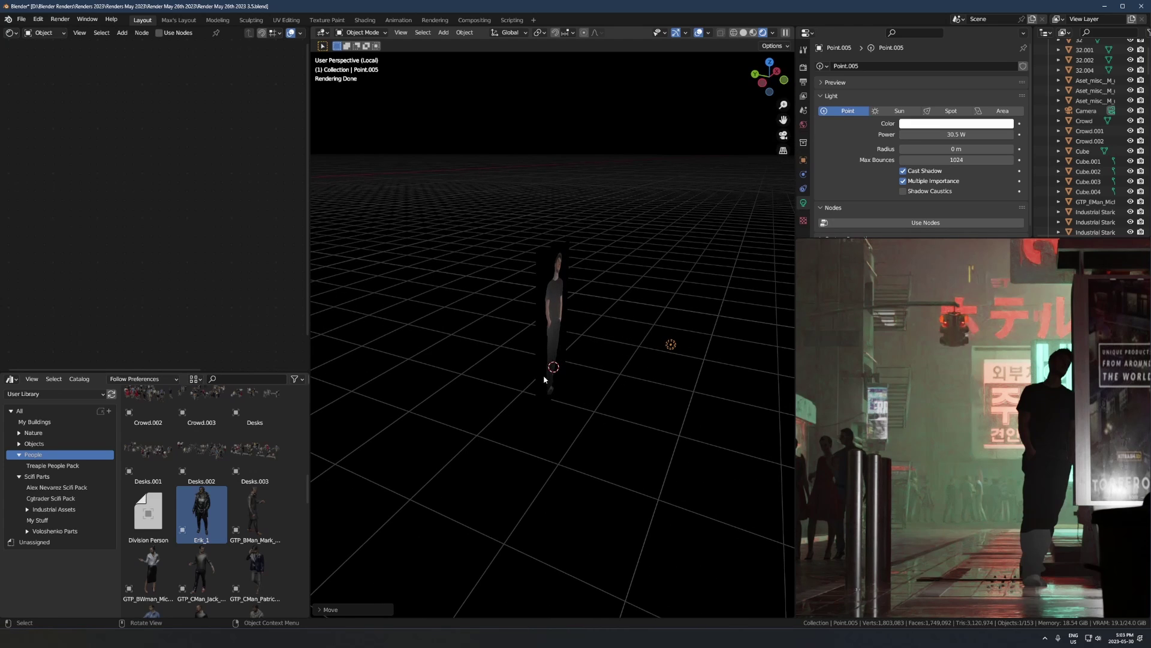
- Select Plane.001 and examine how its image texture's color and alpha feed the Principled BSDF
click(555, 311)
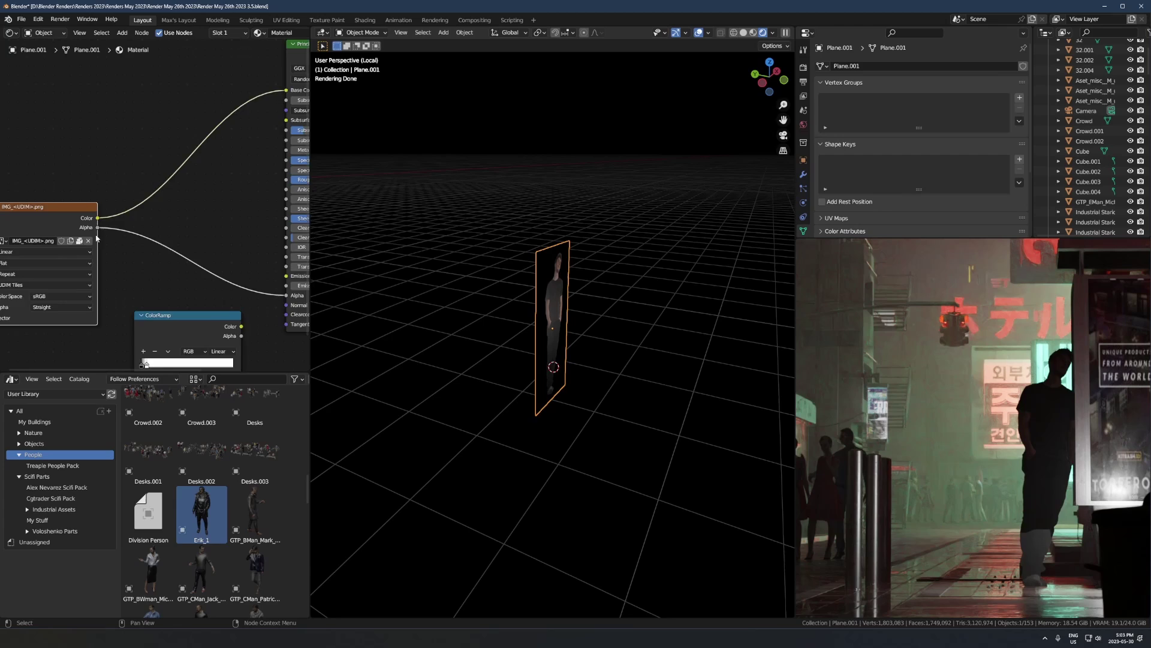
scroll(143, 167, down, 2)
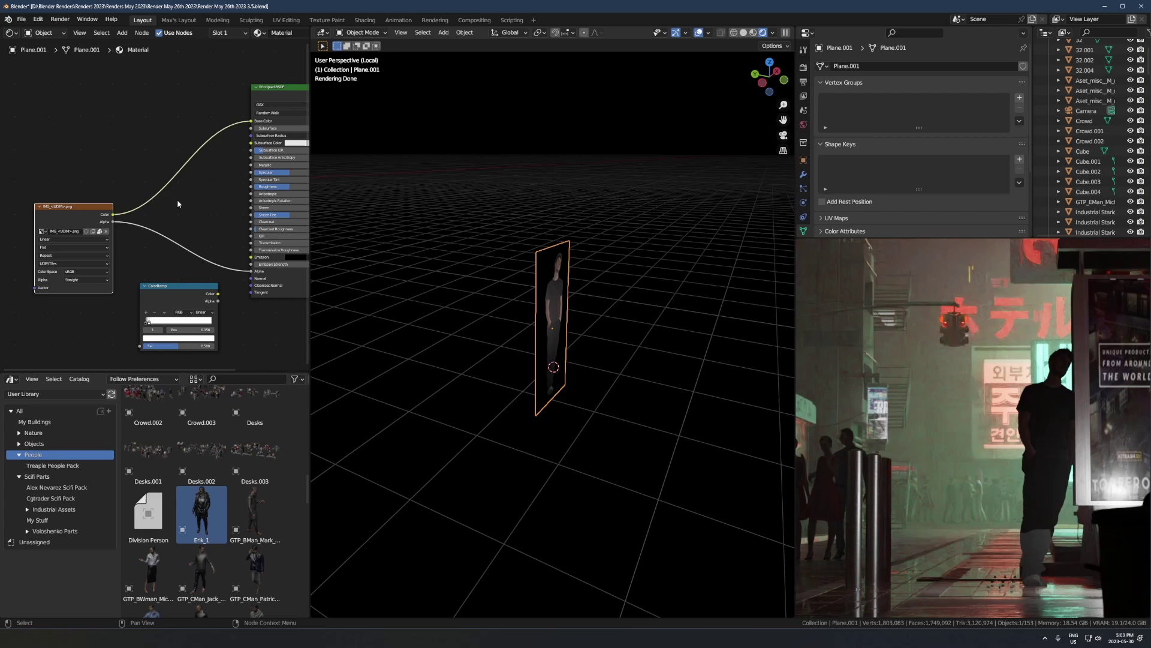
scroll(168, 200, up, 3)
middle_drag(206, 286, 139, 303)
scroll(123, 300, down, 6)
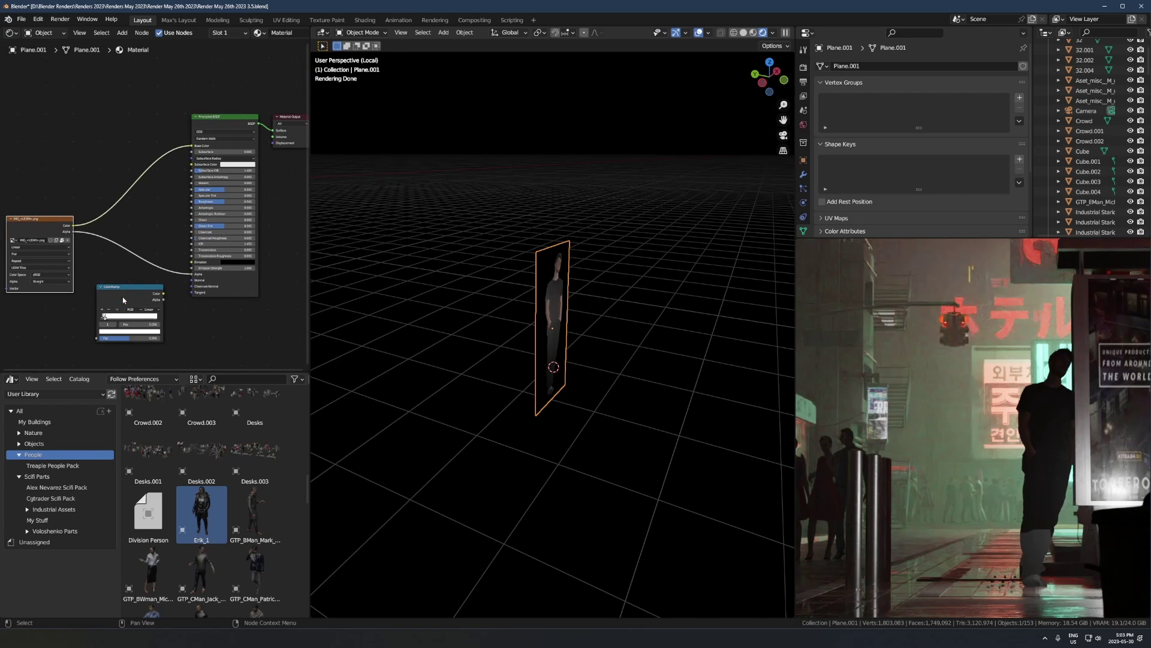
scroll(228, 310, up, 3)
scroll(227, 310, down, 3)
scroll(46, 209, up, 3)
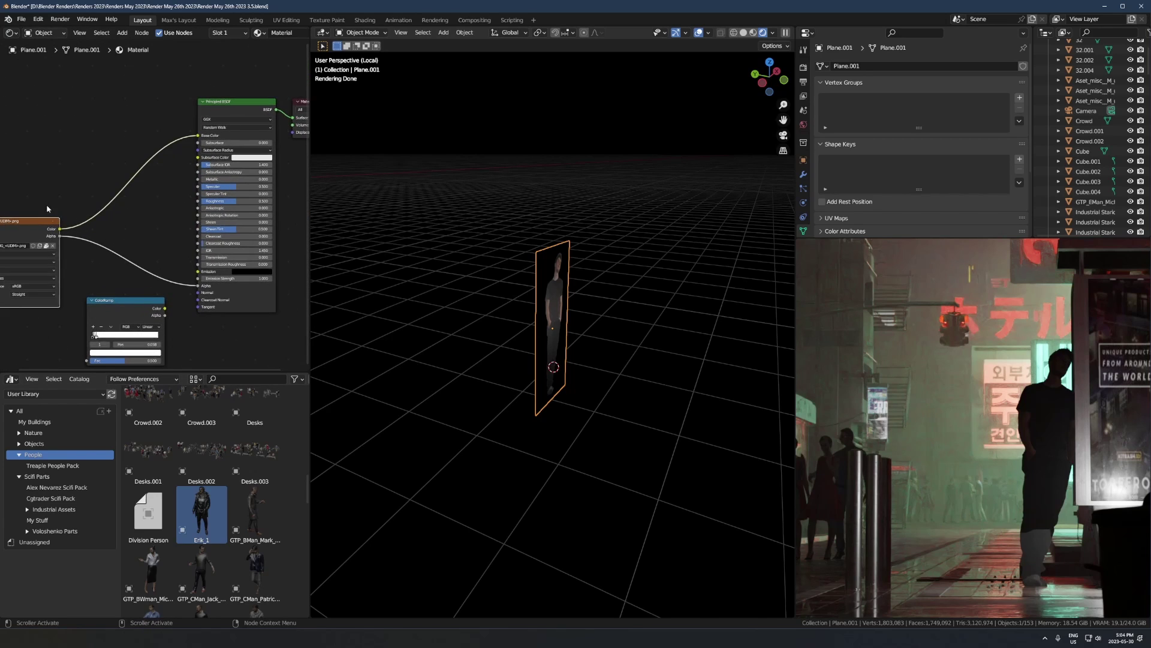
middle_drag(46, 209, 113, 213)
scroll(96, 260, up, 5)
scroll(118, 228, down, 1)
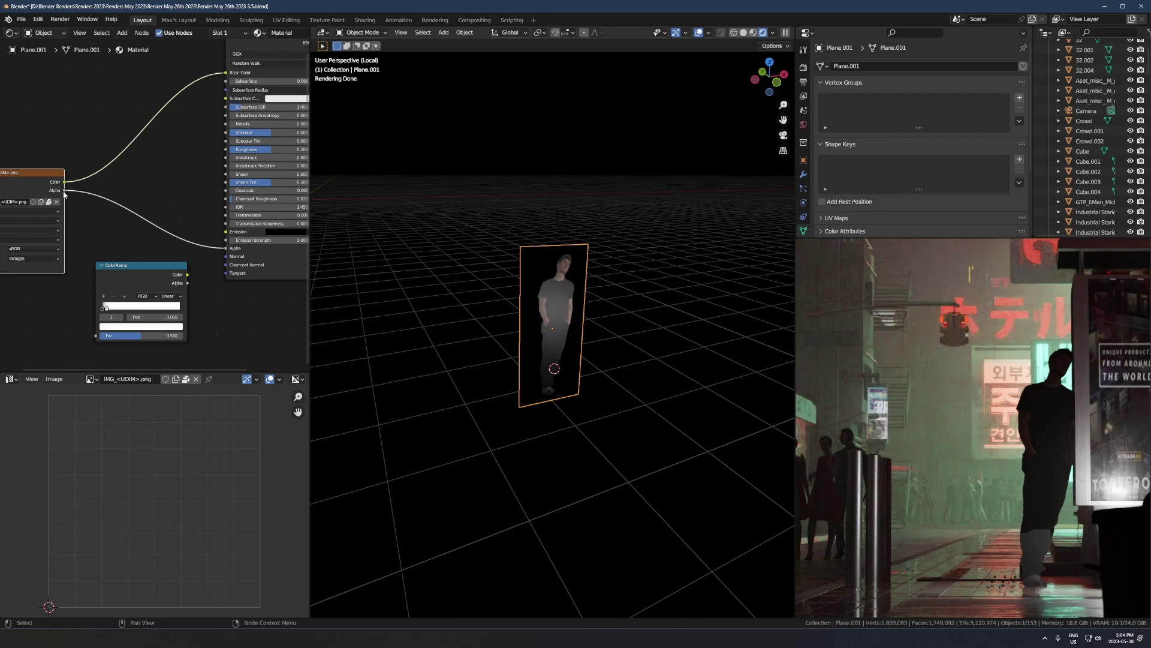
middle_drag(61, 216, 21, 255)
scroll(21, 256, down, 3)
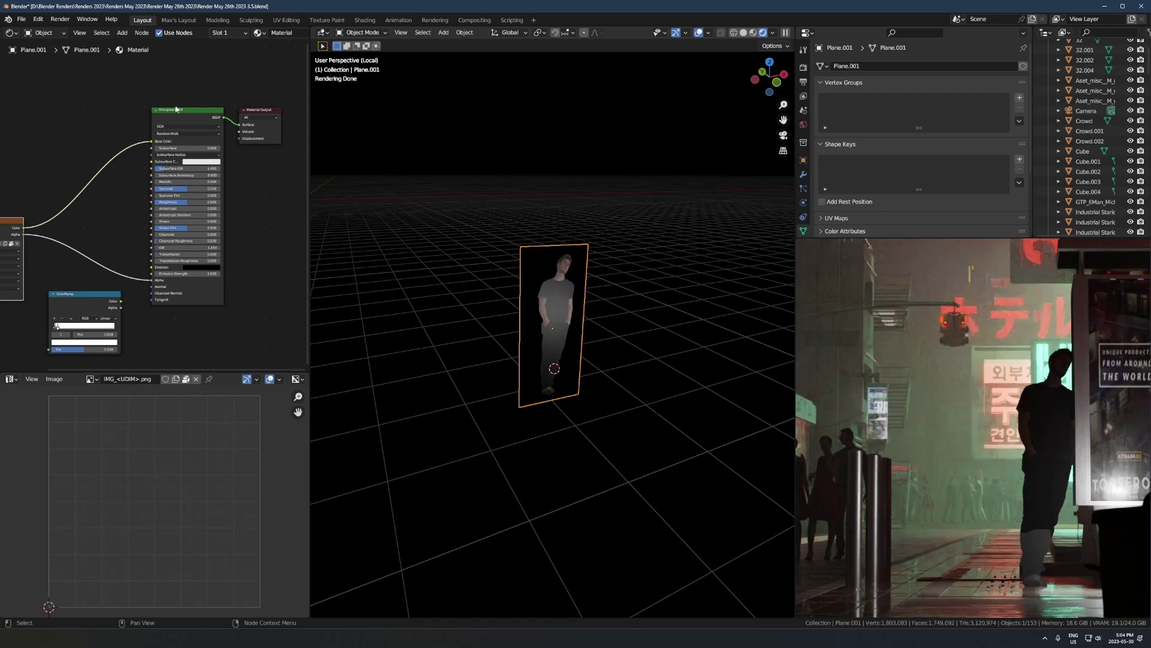
middle_drag(162, 150, 215, 160)
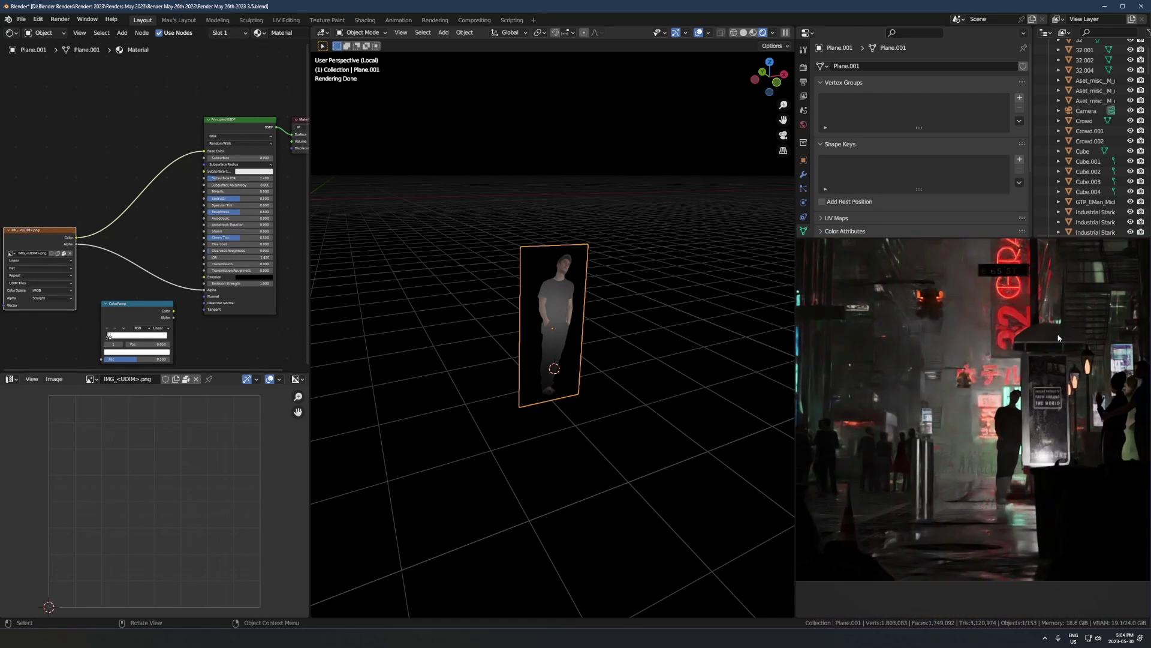
- Check the cutout plane through the camera, restore solid shading and return to the full scene
key(KP_0)
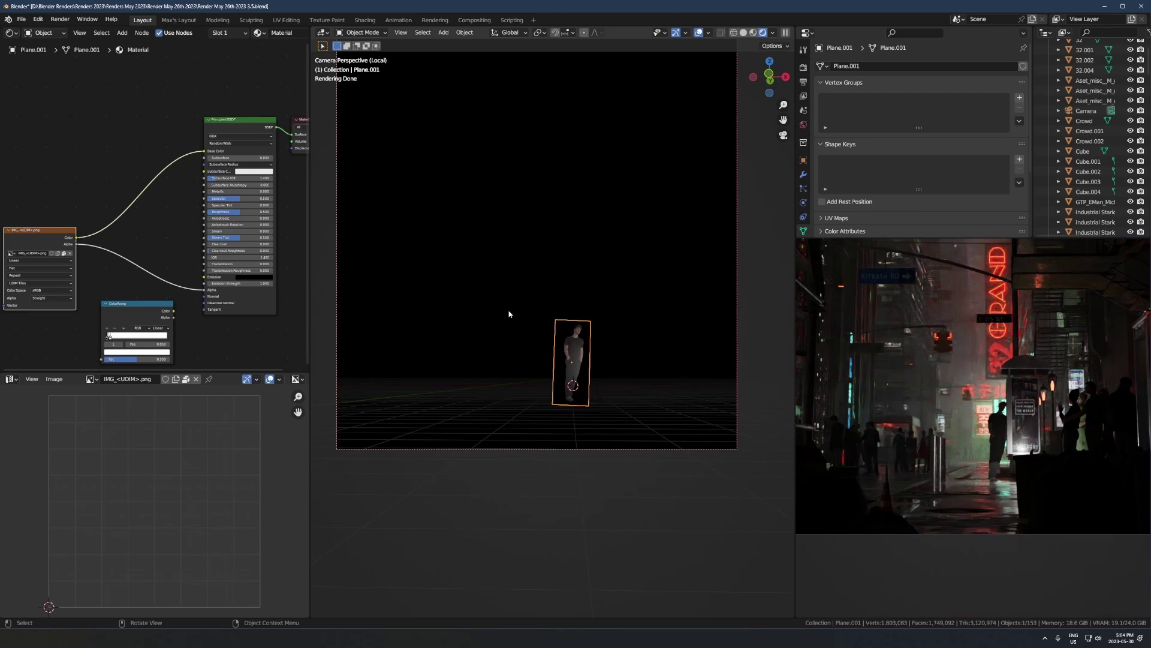
key(z)
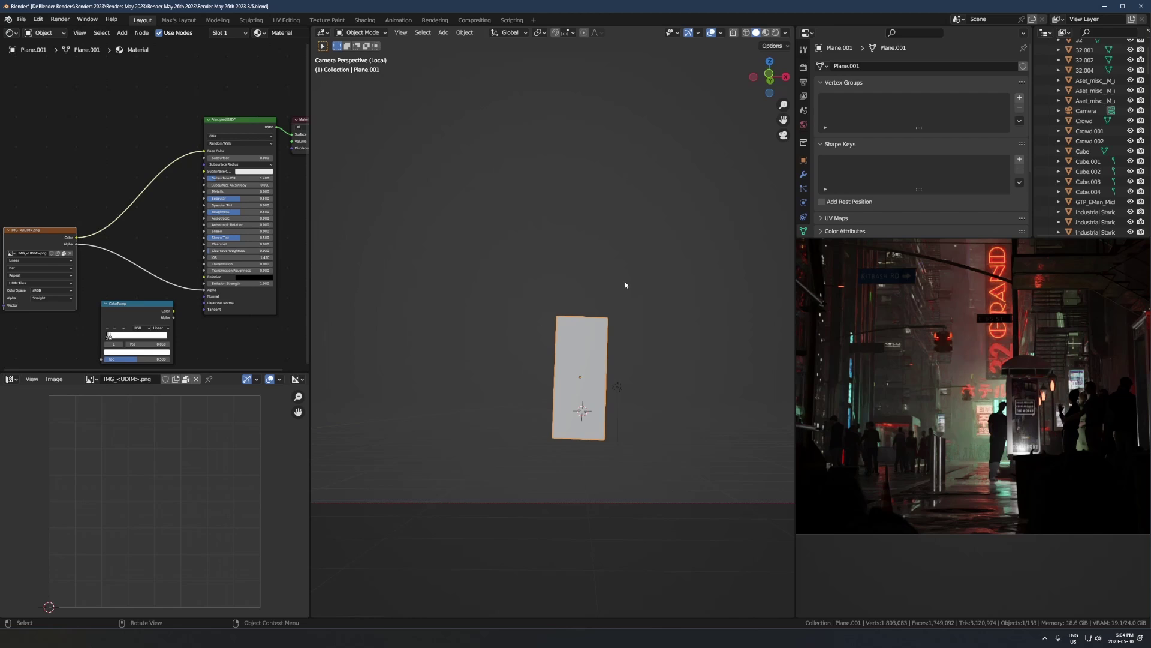
key(KP_Divide)
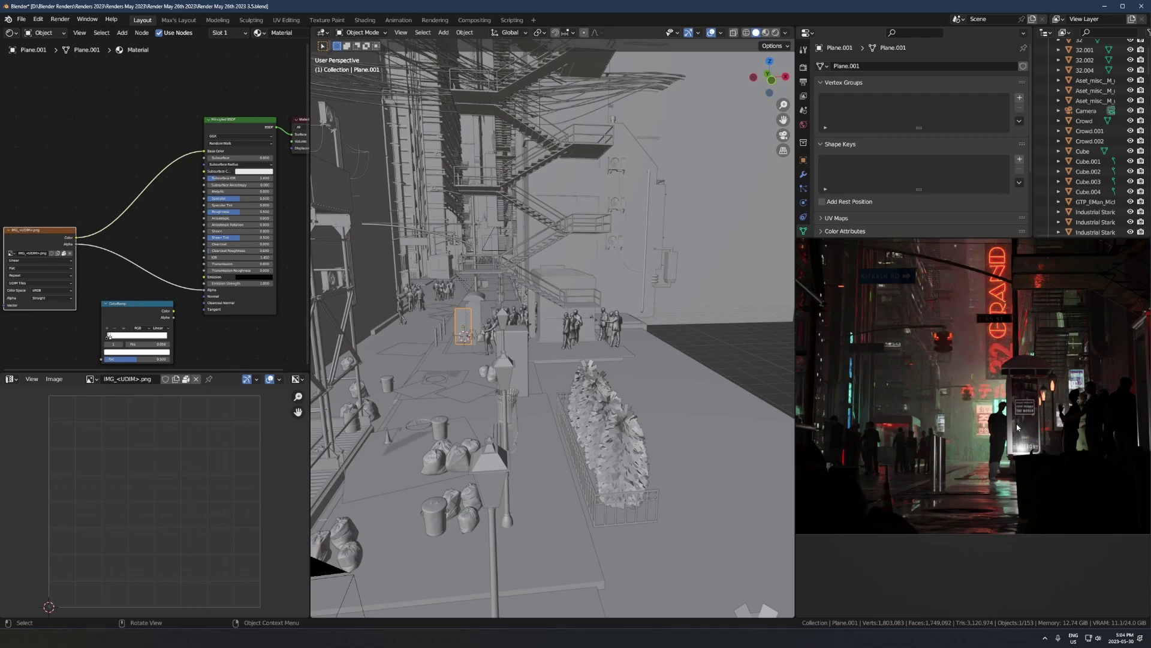
- Delete the point light next to the cutout plane
click(473, 336)
key(x)
click(473, 336)
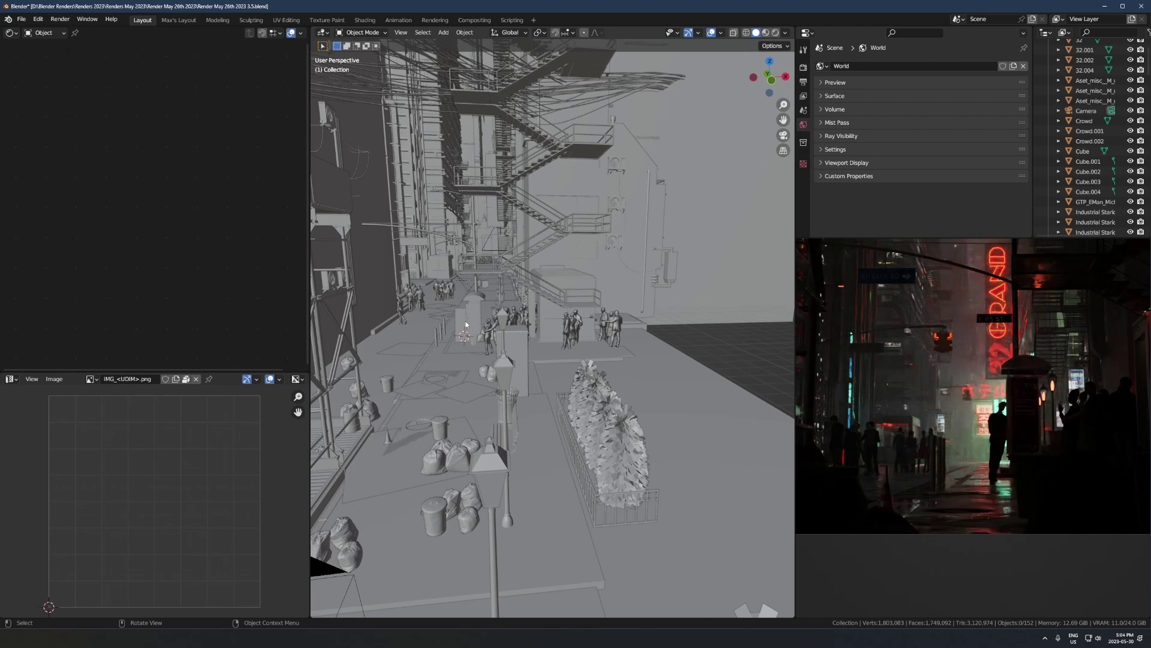
- Select Plane.001 beside the booth and view its place in the street
click(467, 324)
key(KP_Decimal)
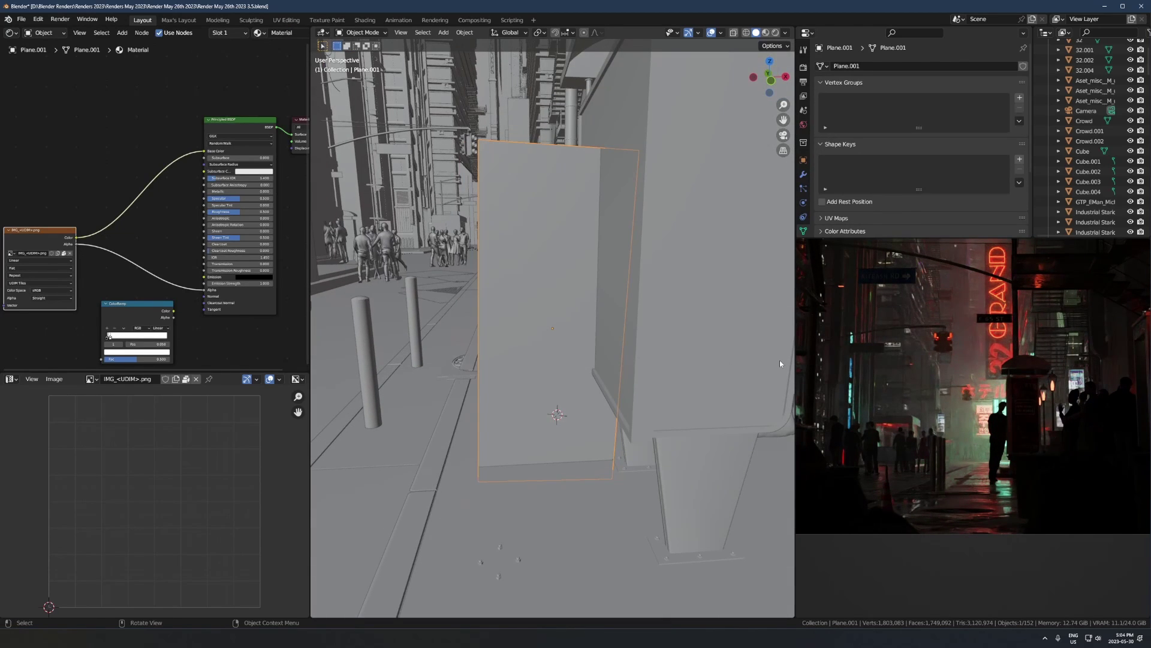
scroll(779, 363, down, 8)
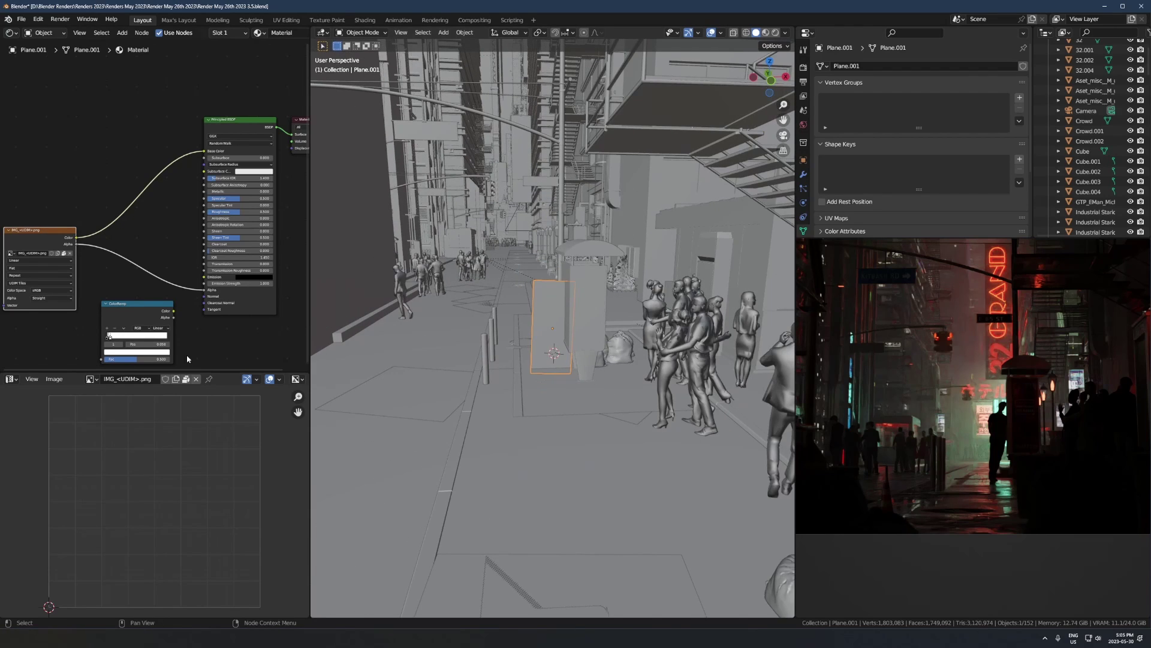
- Restore the asset browser and place the Erik_1 asset on the street in front of the cutout plane
click(10, 379)
click(321, 439)
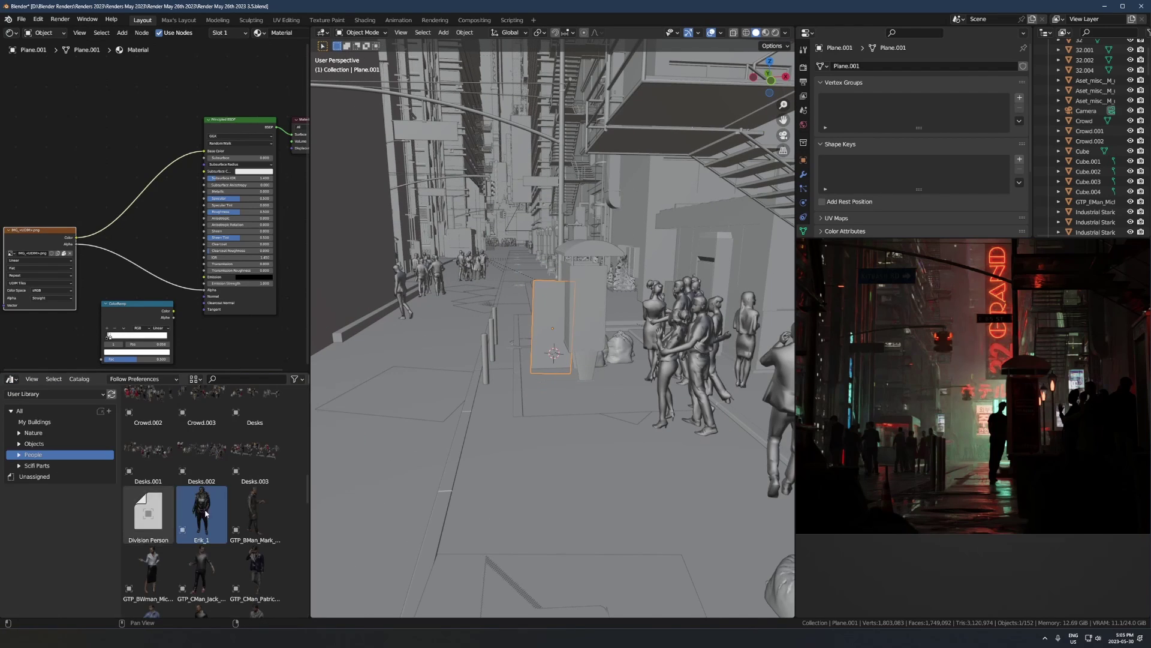
drag(201, 514, 550, 432)
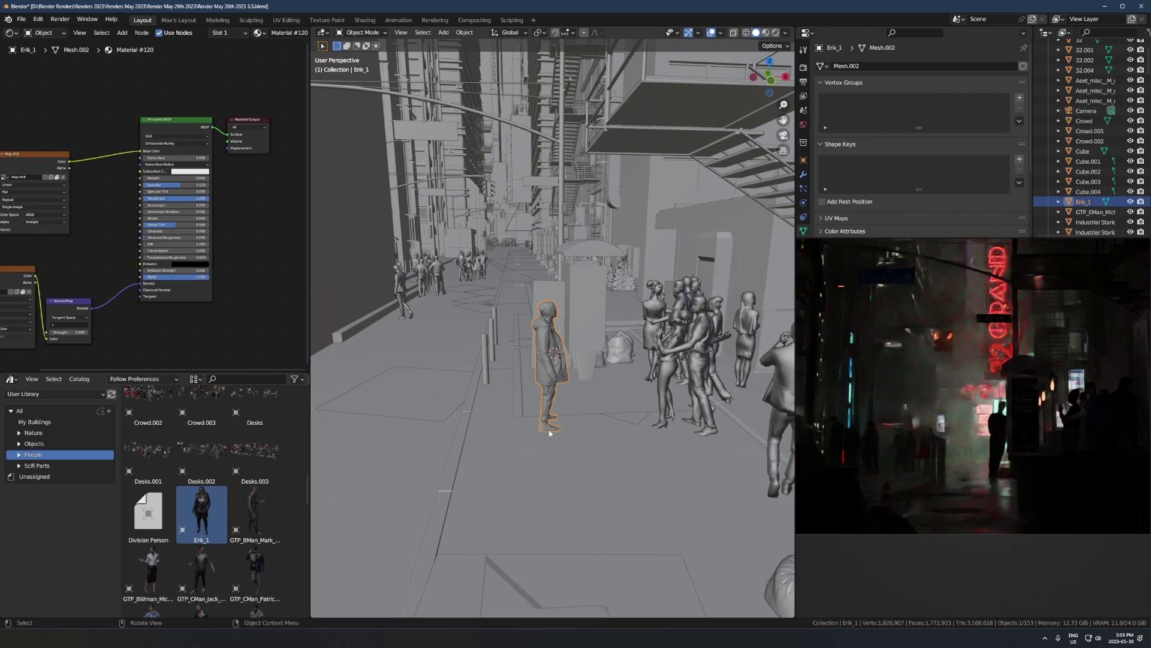
- Turn Erik_1 about the Z axis, try it beside the street posts and delete it
key(r)
key(z)
key(Escape)
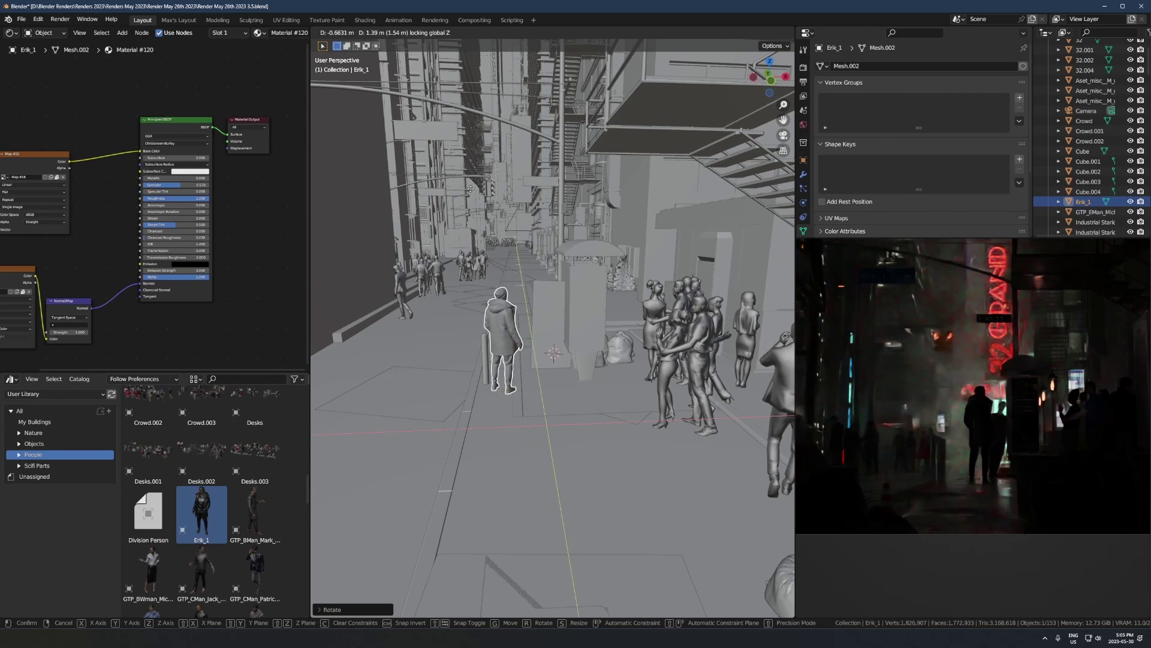
key(x)
click(559, 282)
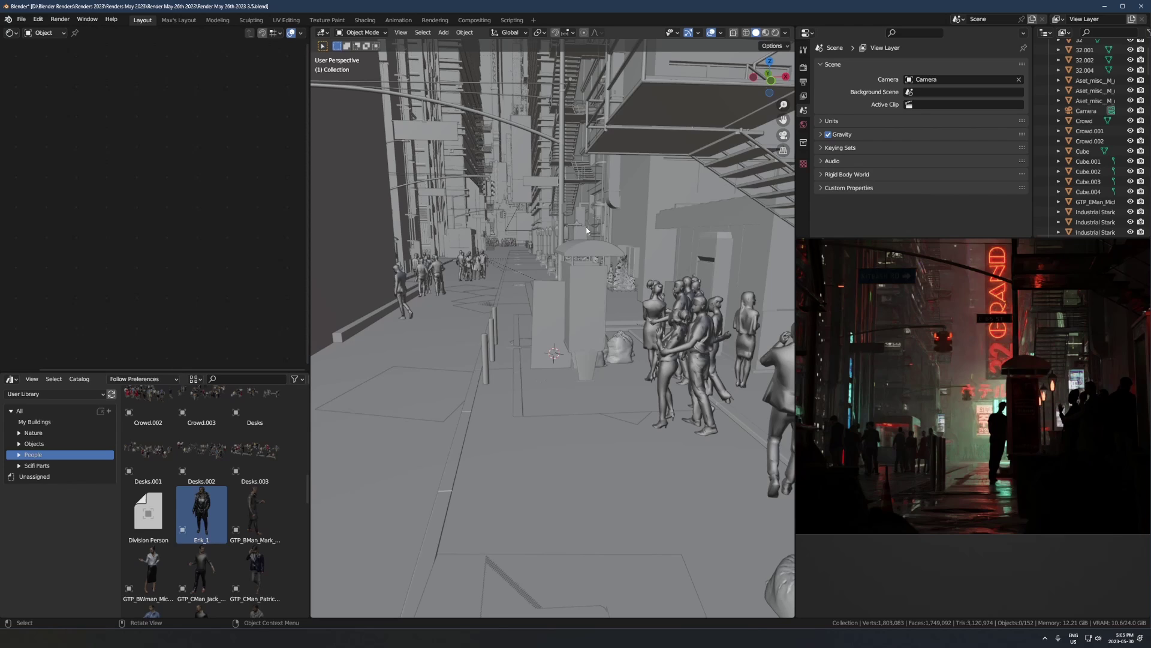
- Browse further through the People assets and fit the whole rendered image in its view
scroll(209, 480, down, 6)
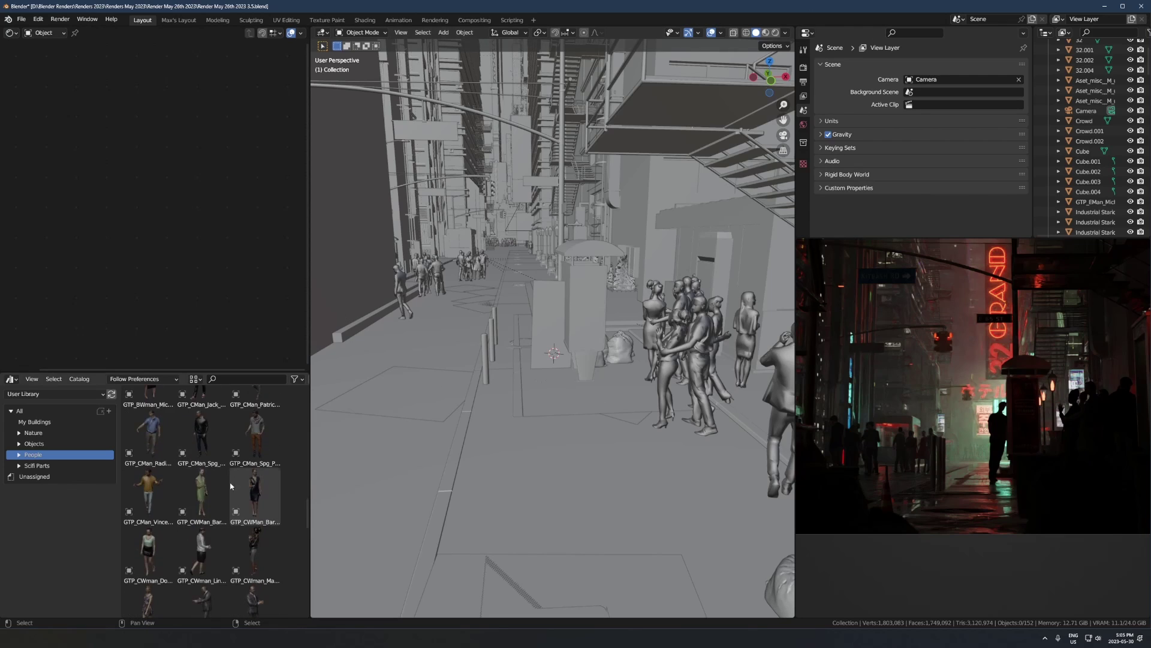
key(Home)
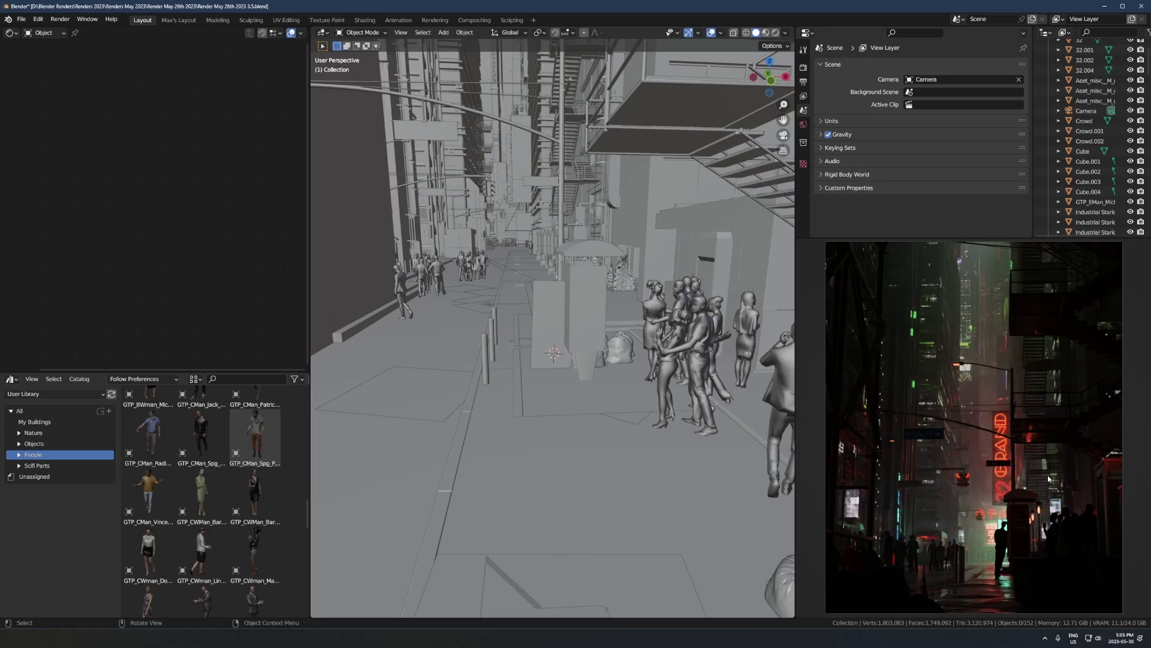